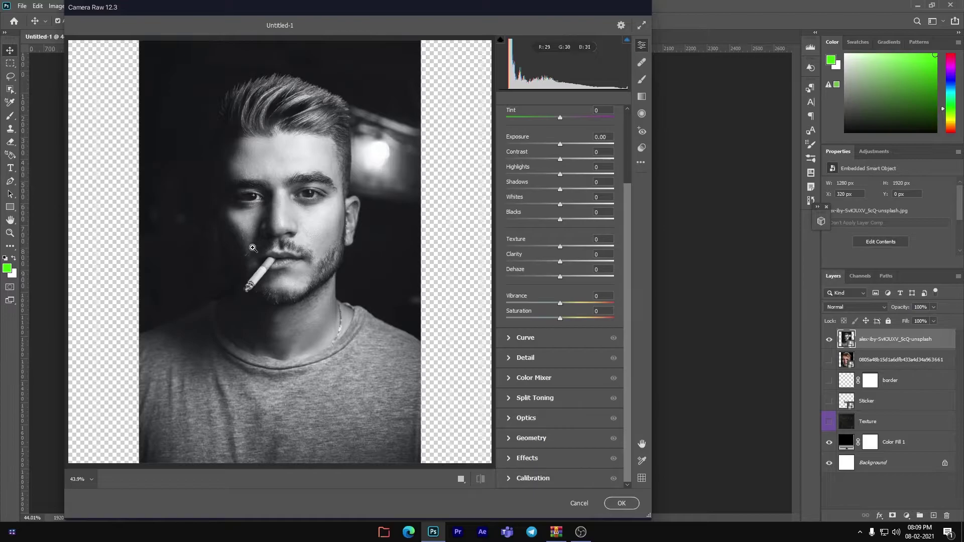
# Apply Camera Raw to the smoking man's photo with Blacks -43, Texture +11, Clarity +7, Dehaze +13 and Shadows about +70
pyautogui.moveTo(560, 222); pyautogui.dragTo(536, 221)
pyautogui.moveTo(560, 277)
pyautogui.mouseDown()
pyautogui.moveTo(578, 279)
pyautogui.moveTo(570, 262)
pyautogui.mouseUp()
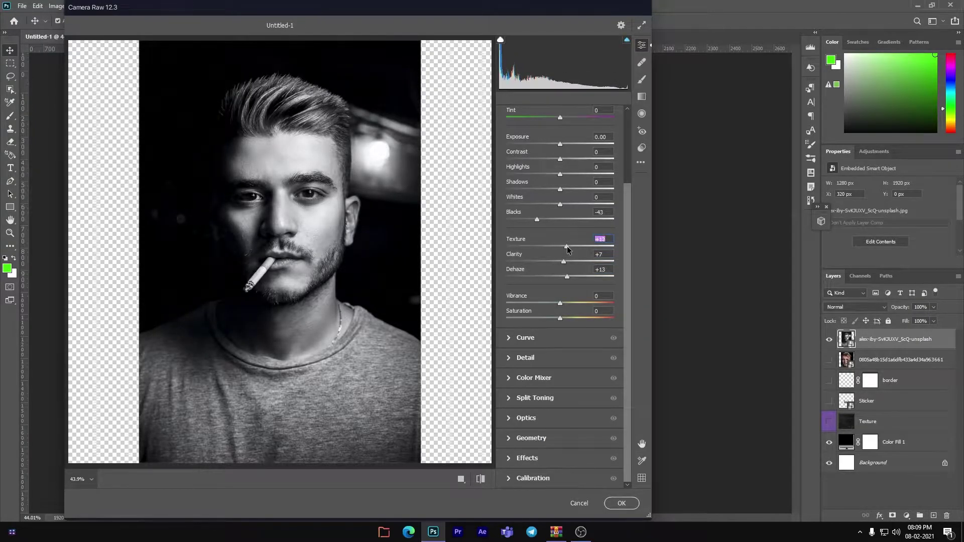
pyautogui.moveTo(560, 146); pyautogui.dragTo(560, 146)
pyautogui.moveTo(564, 190); pyautogui.dragTo(579, 185)
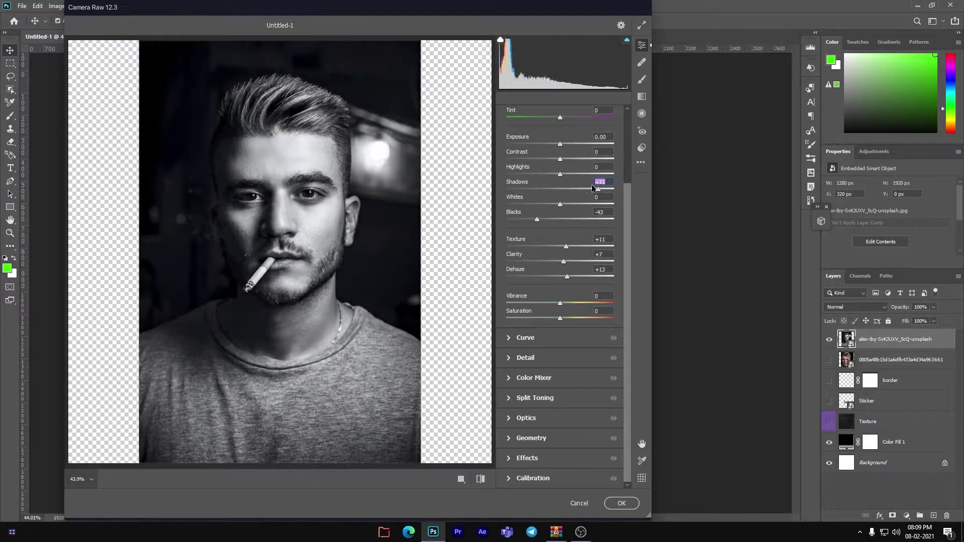
pyautogui.press('Return')
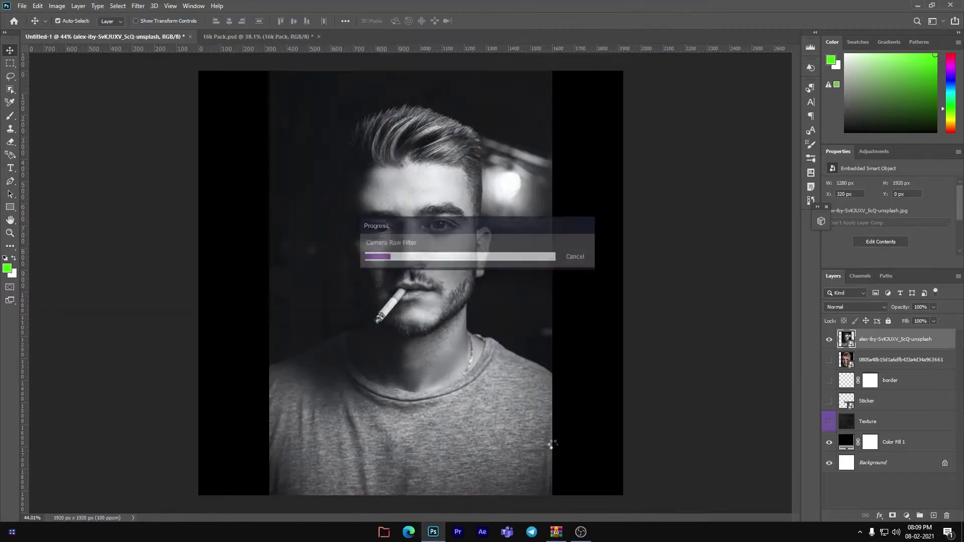
# Hide the smoking man's photo layer, then show and select the blond man's portrait layer
pyautogui.click(829, 339)
pyautogui.click(829, 388)
pyautogui.click(899, 388)
# Apply the Camera Raw filter to the blond man's portrait with Contrast +15, Texture +55, Clarity about +36 and Dehaze +30
pyautogui.click(138, 5)
pyautogui.click(173, 65)
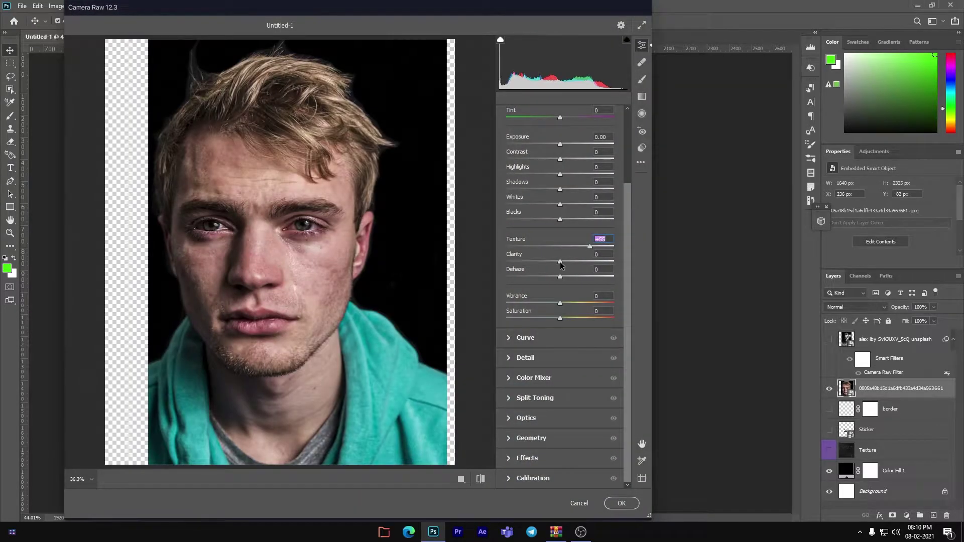
pyautogui.moveTo(560, 262); pyautogui.dragTo(576, 277)
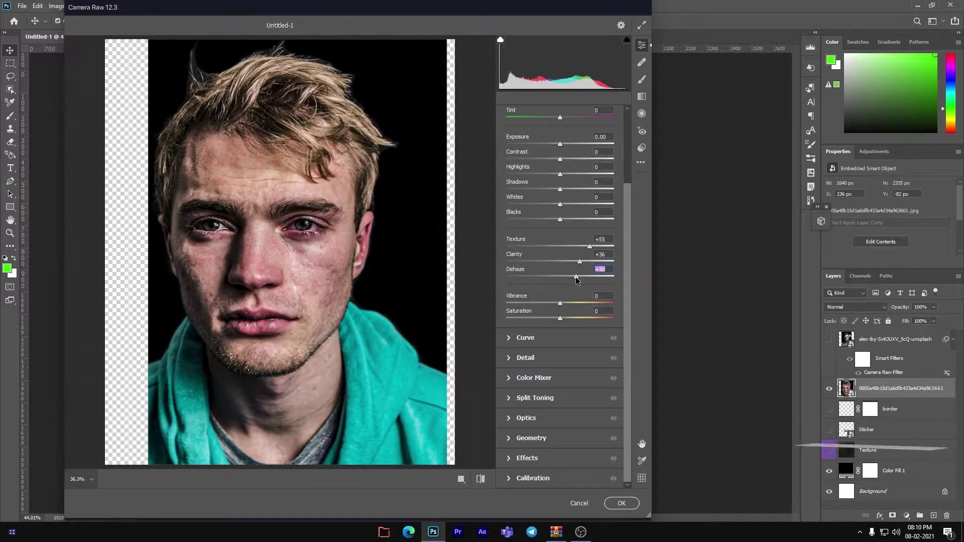
pyautogui.moveTo(560, 158); pyautogui.dragTo(574, 160)
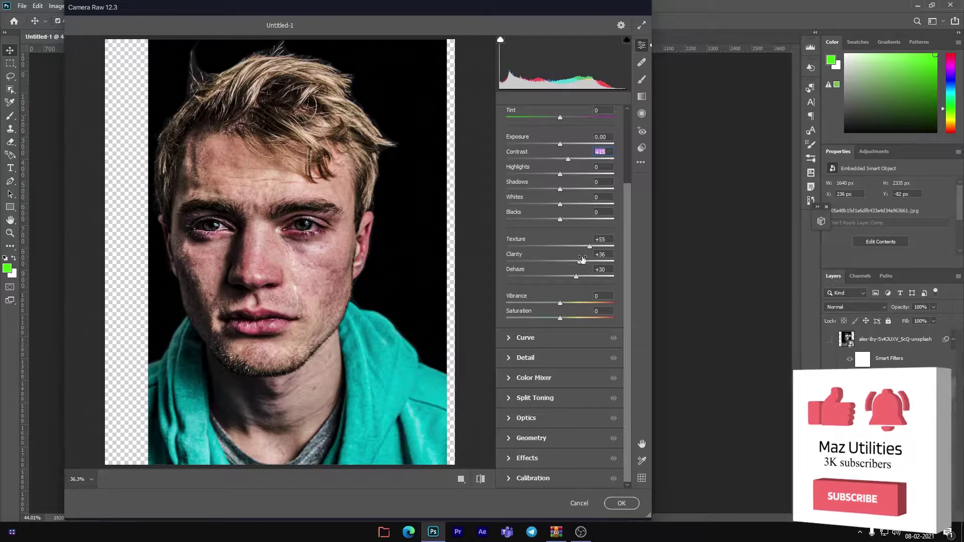
pyautogui.moveTo(580, 262); pyautogui.dragTo(582, 261)
pyautogui.click(607, 501)
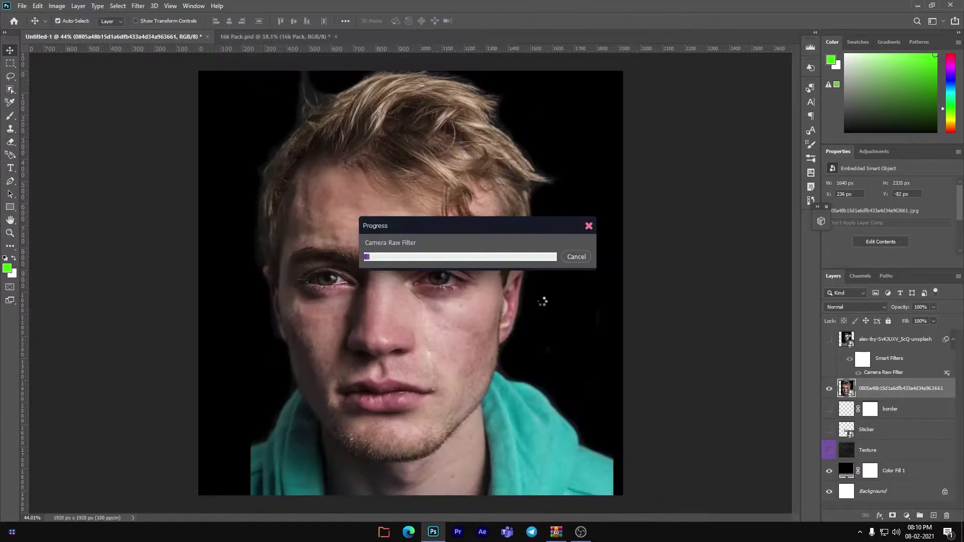
# Scale the smoking man's photo to 14.78% and reposition it so the face fills the square canvas
pyautogui.keyDown('alt'); pyautogui.scroll(1, 457, 370); pyautogui.keyUp('alt')
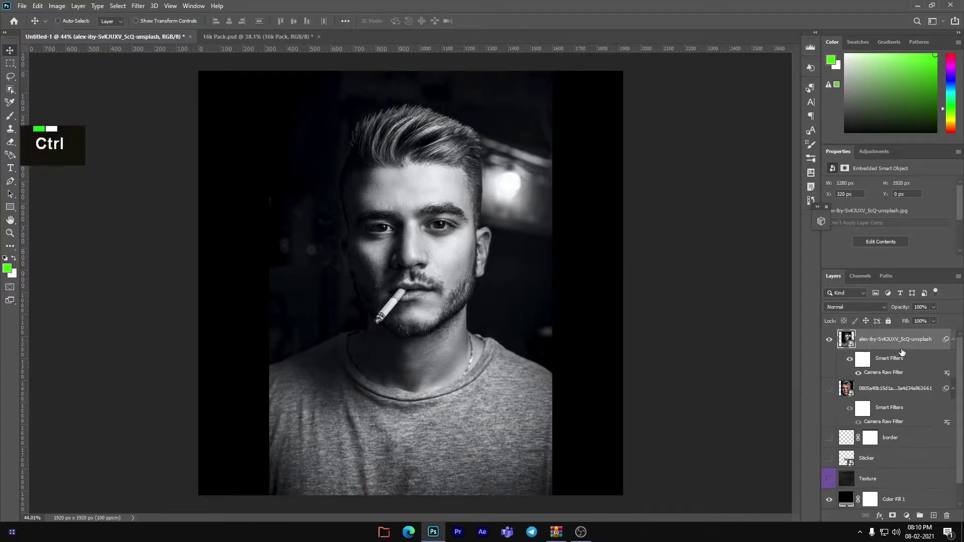
pyautogui.hotkey('ctrl', 't')
pyautogui.click(490, 205)
pyautogui.keyDown('alt'); pyautogui.scroll(-4, 467, 358); pyautogui.keyUp('alt')
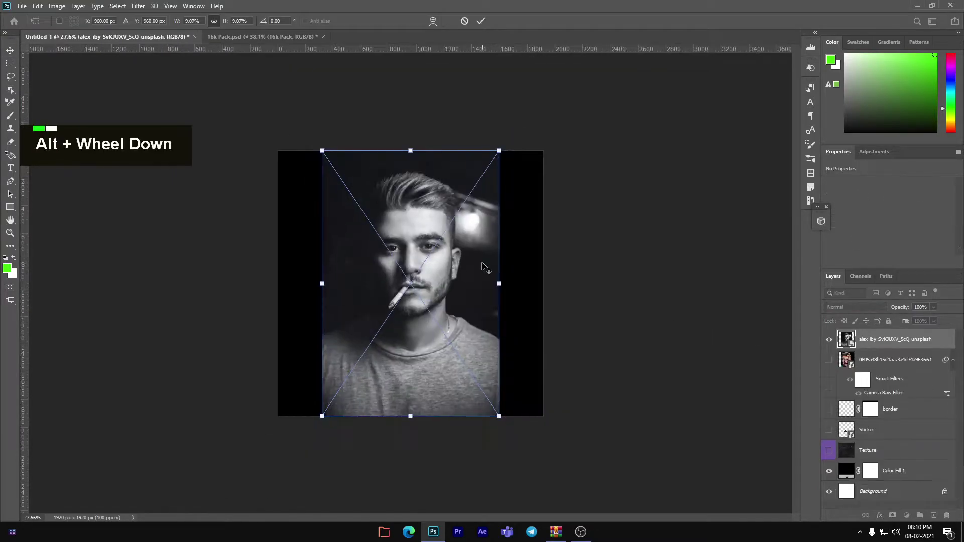
pyautogui.moveTo(466, 372); pyautogui.dragTo(542, 460)
pyautogui.moveTo(487, 393); pyautogui.dragTo(452, 373)
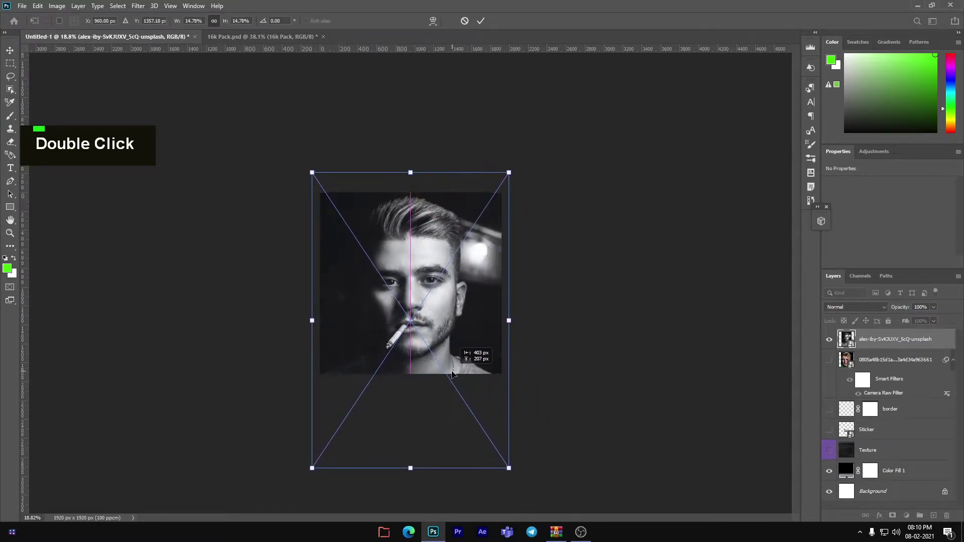
pyautogui.click(480, 21)
# Place the torn paper image on top of the smoking man's photo and position it across his eyes
pyautogui.keyDown('alt'); pyautogui.scroll(1, 411, 305); pyautogui.keyUp('alt')
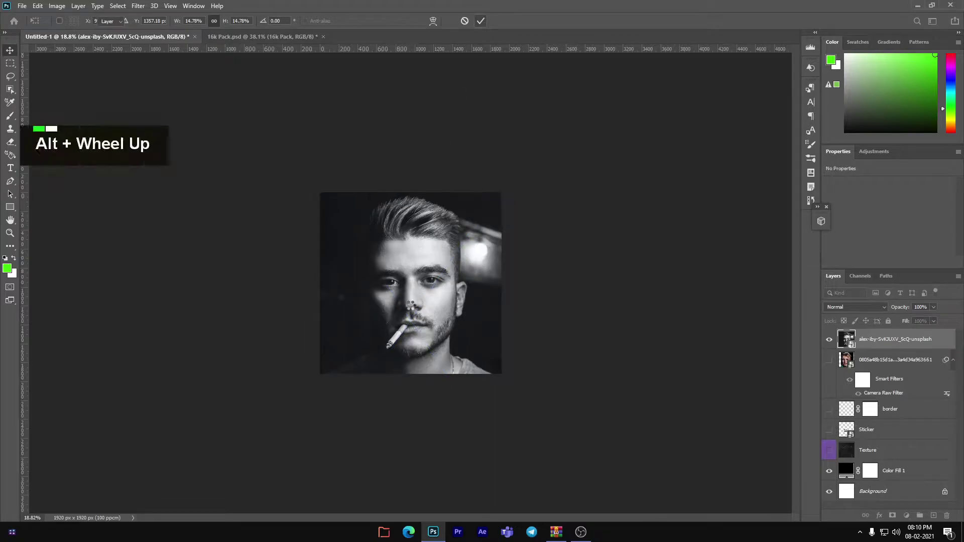
pyautogui.keyDown('alt'); pyautogui.scroll(4, 409, 304); pyautogui.keyUp('alt')
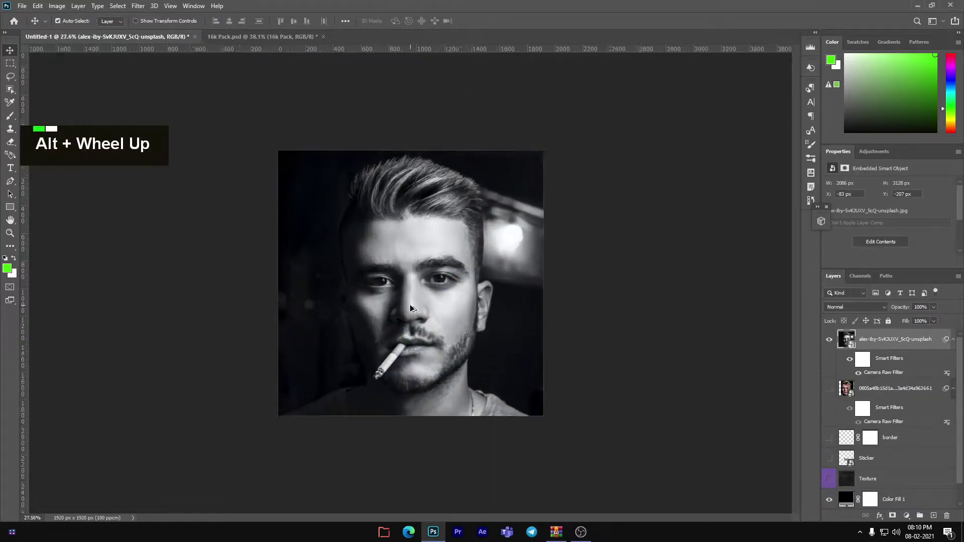
pyautogui.keyDown('alt'); pyautogui.scroll(1, 410, 304); pyautogui.keyUp('alt')
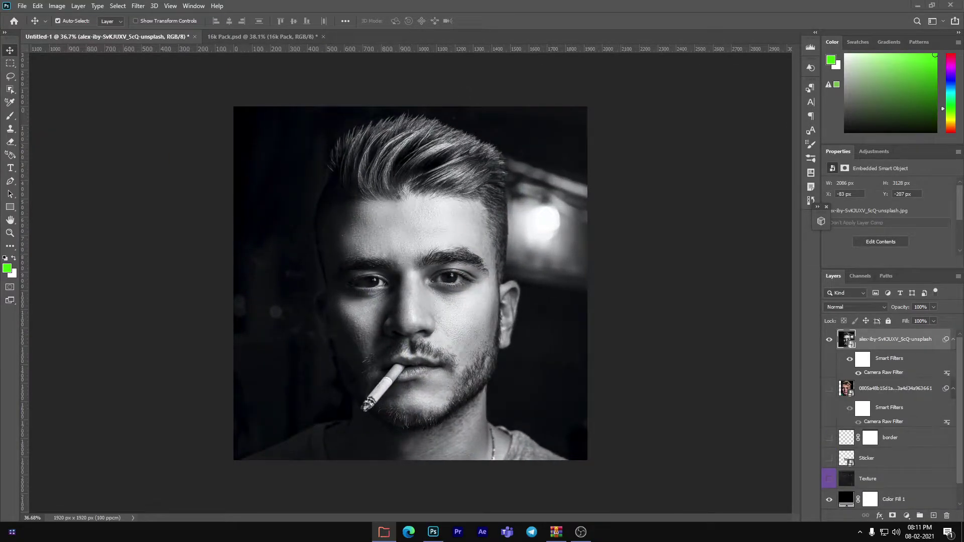
pyautogui.moveTo(384, 323); pyautogui.dragTo(490, 308)
pyautogui.press('space')
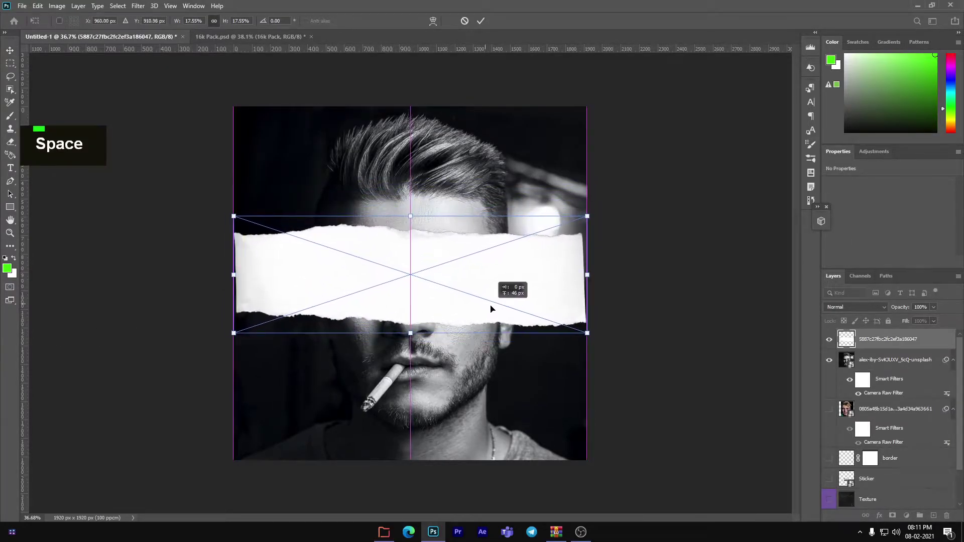
# Widen the torn paper to 18.07% so it overhangs both canvas sides, and flatten its height to 16.21%
pyautogui.moveTo(587, 334); pyautogui.dragTo(595, 338)
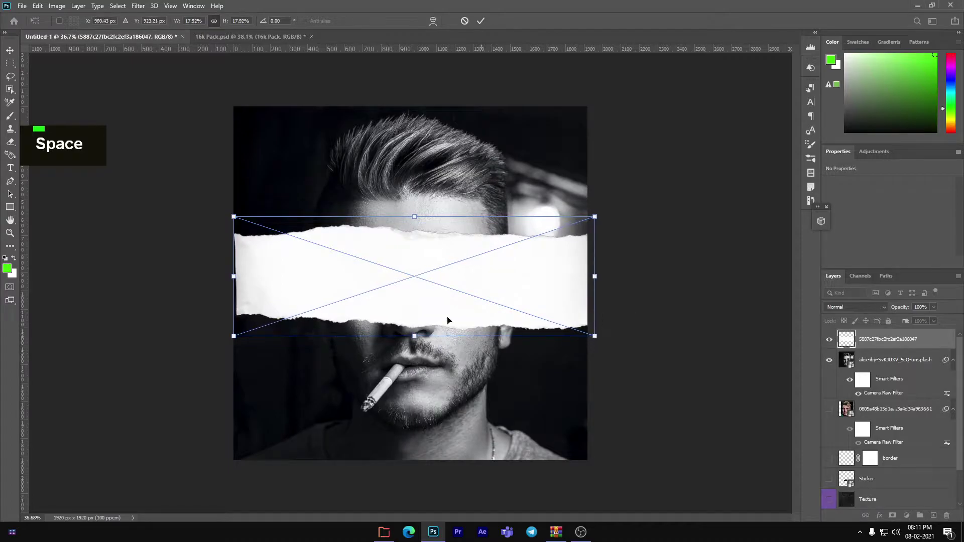
pyautogui.moveTo(232, 218); pyautogui.dragTo(229, 217)
pyautogui.moveTo(409, 216); pyautogui.dragTo(411, 227)
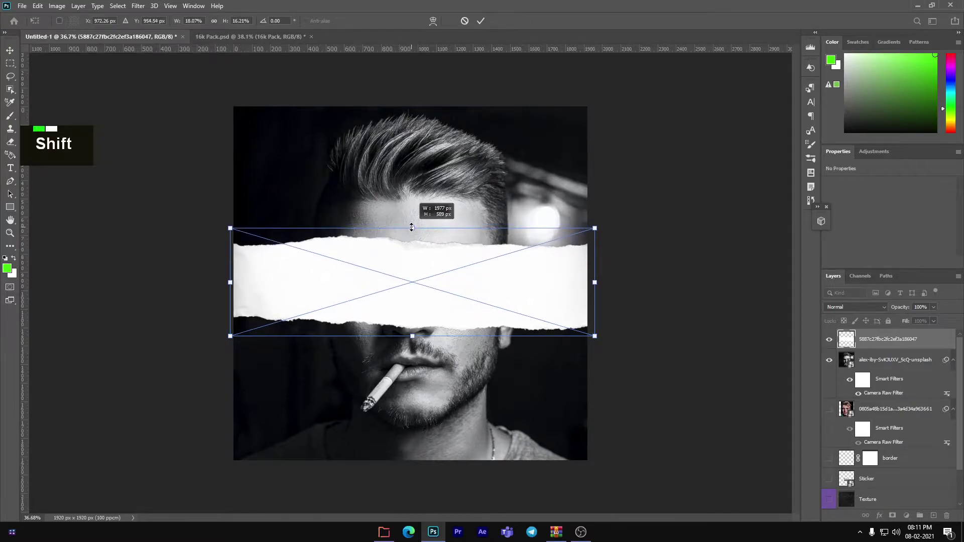
pyautogui.click(479, 21)
# Enlarge the smoking man's photo to 15.95% and reposition it behind the torn paper strip
pyautogui.click(872, 369)
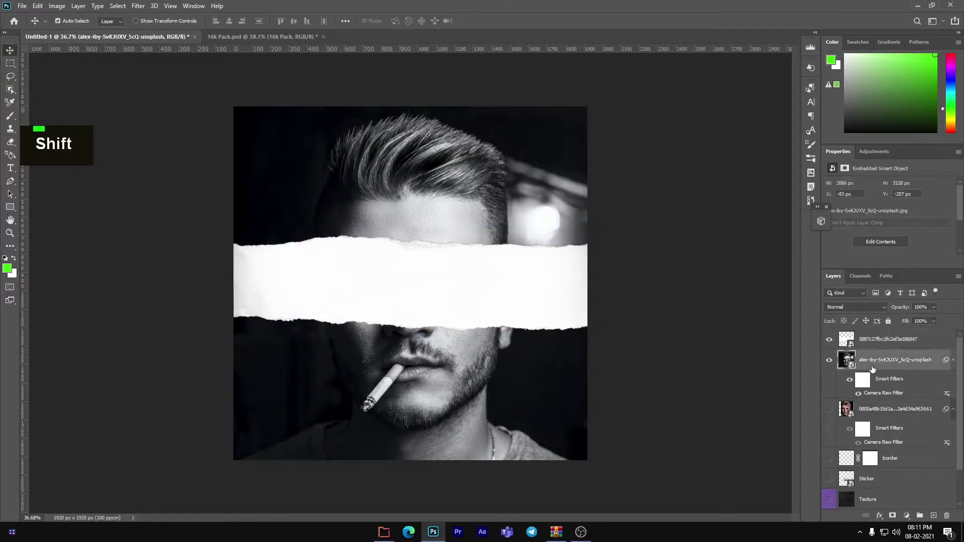
pyautogui.hotkey('ctrl', 't')
pyautogui.click(491, 205)
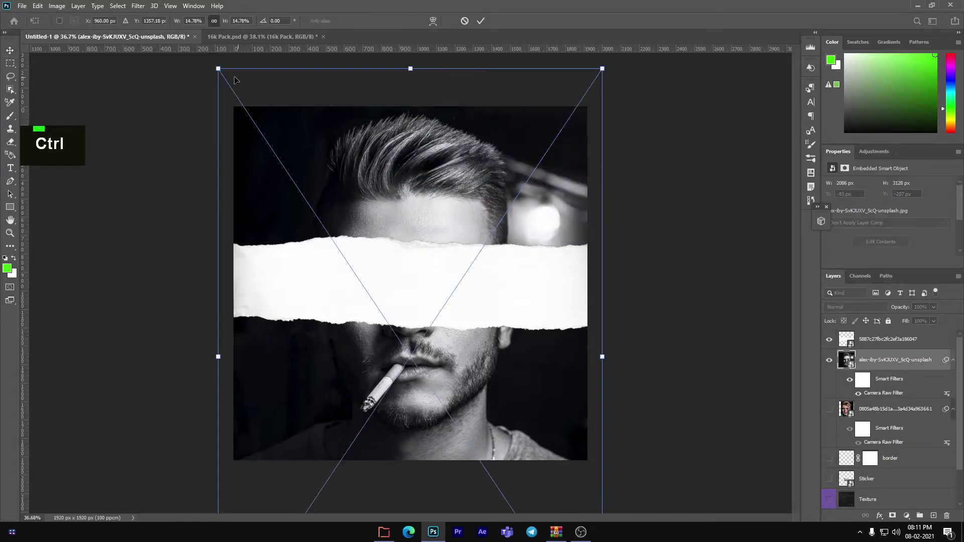
pyautogui.moveTo(197, 59); pyautogui.dragTo(188, 41)
pyautogui.moveTo(489, 191); pyautogui.dragTo(500, 230)
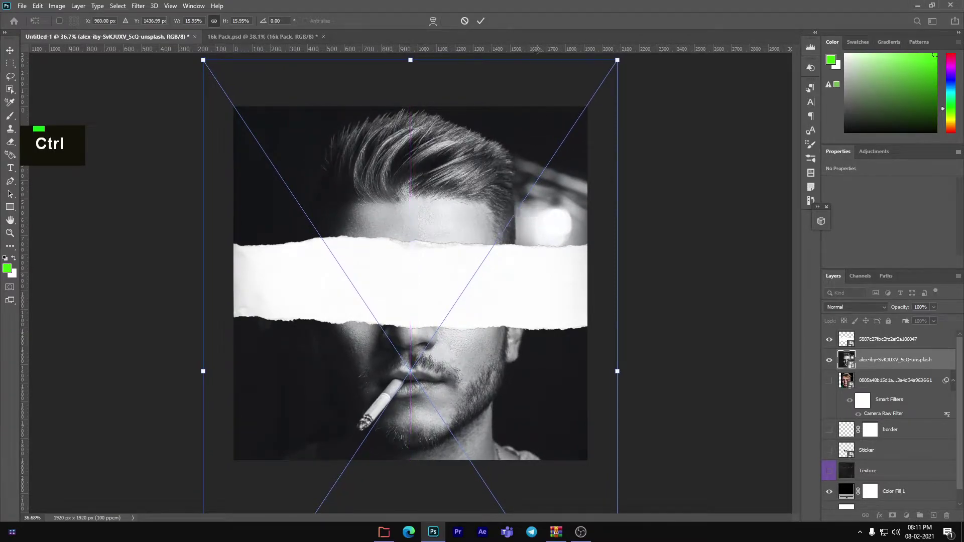
pyautogui.click(480, 21)
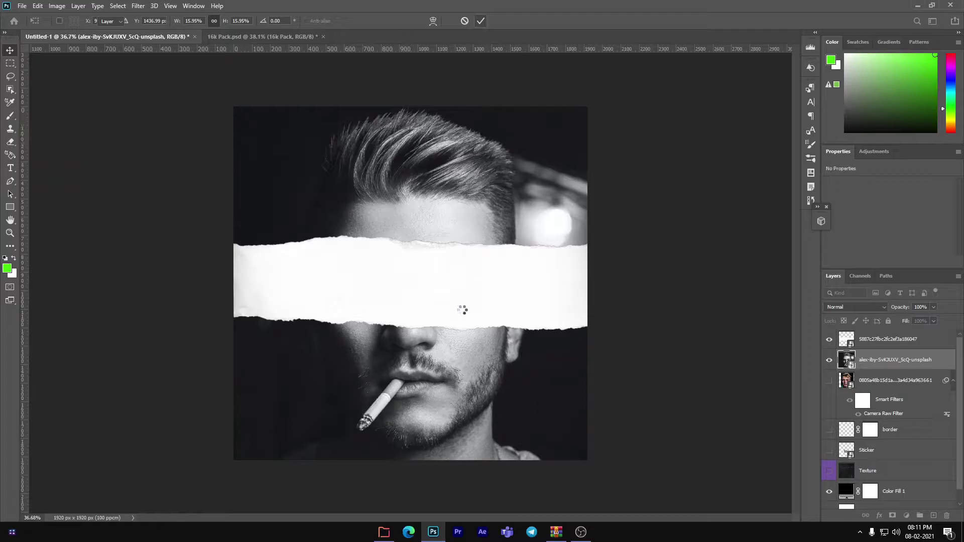
# Rename the torn paper image's layer to "paper"
pyautogui.keyDown('alt'); pyautogui.scroll(4, 463, 312); pyautogui.keyUp('alt')
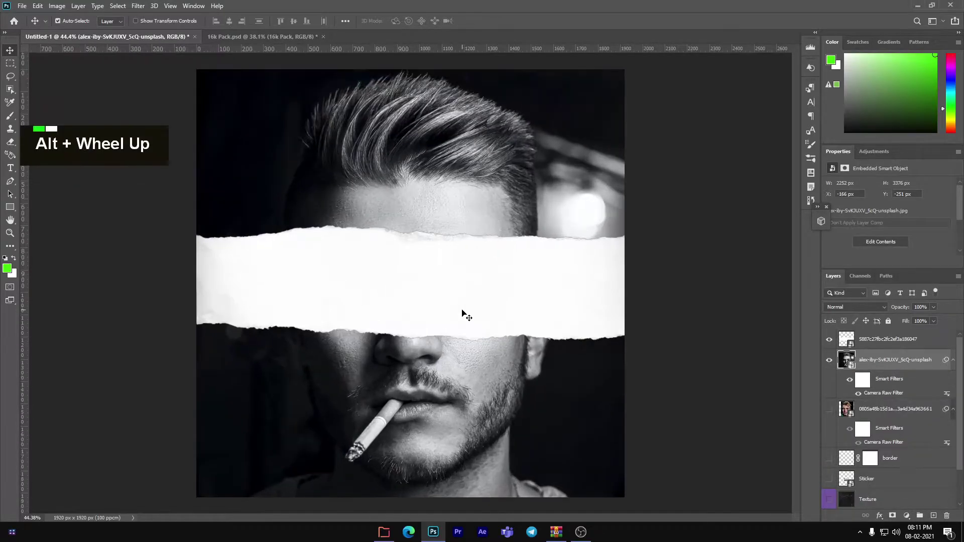
pyautogui.keyDown('alt'); pyautogui.scroll(-1, 463, 312); pyautogui.keyUp('alt')
pyautogui.keyDown('alt'); pyautogui.scroll(-1, 463, 313); pyautogui.keyUp('alt')
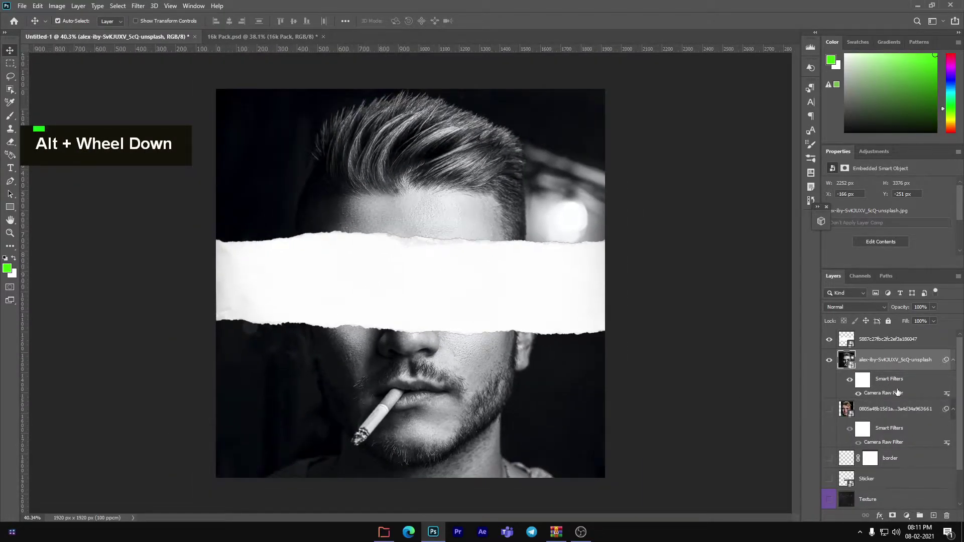
pyautogui.doubleClick(878, 340)
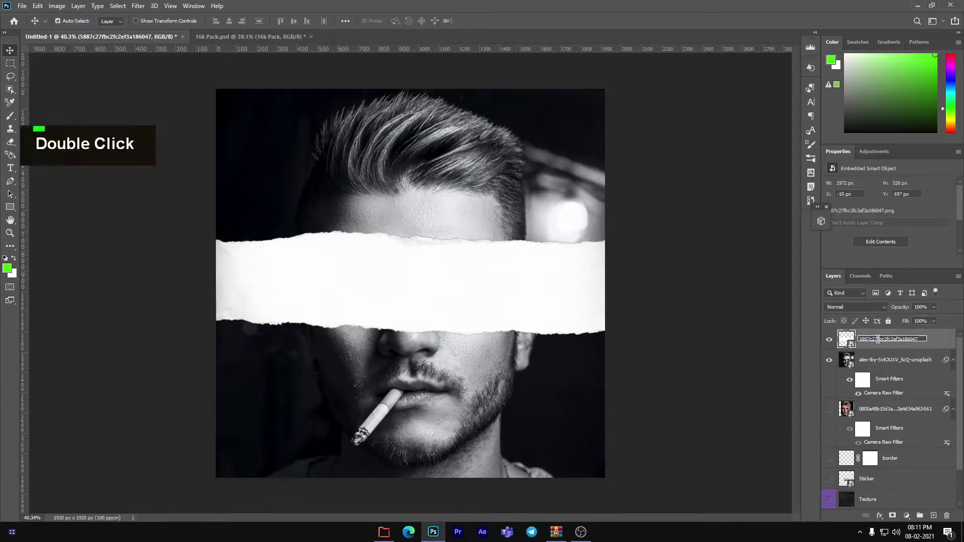
pyautogui.hotkey('ctrl', 'a')
pyautogui.write('pap')
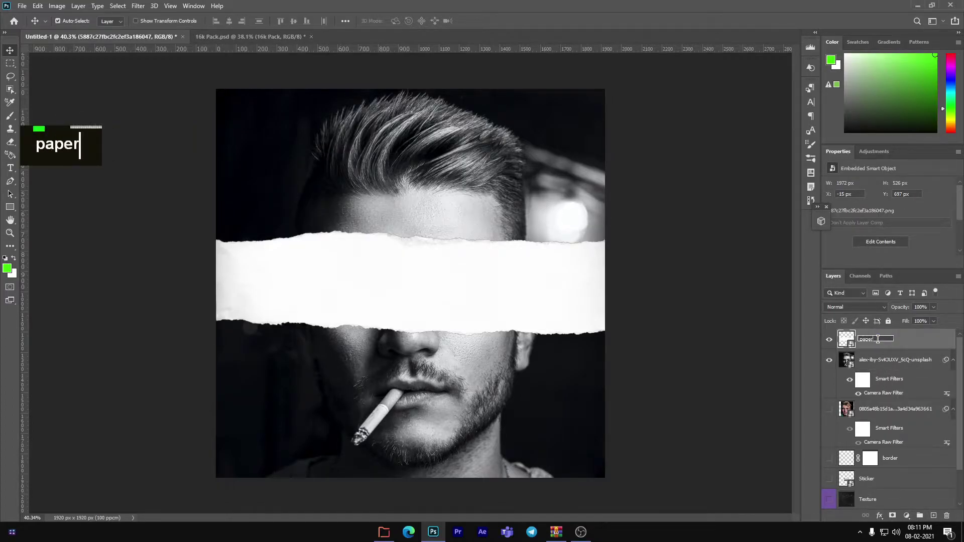
pyautogui.click(895, 343)
# Nudge the paper strip up about 20 px and commit the transform
pyautogui.hotkey('ctrl', 't')
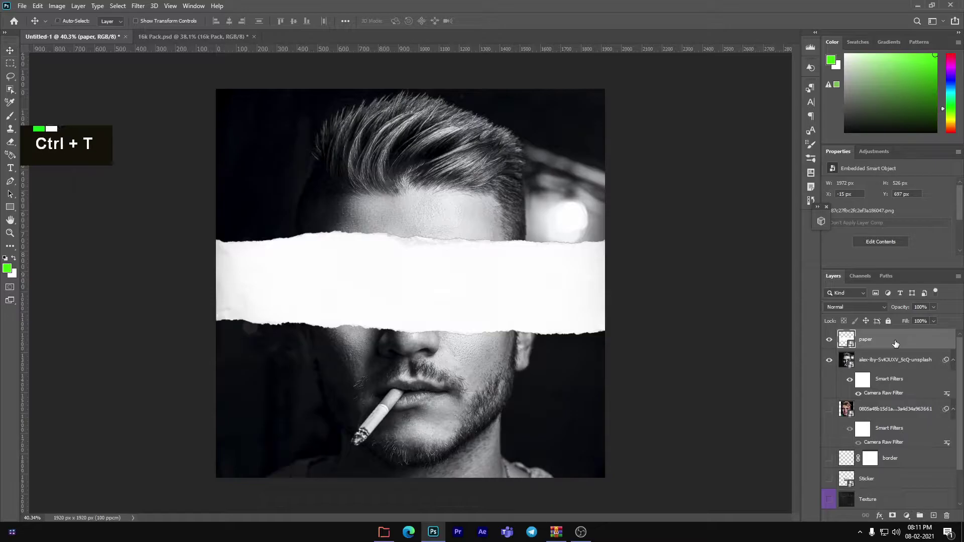
pyautogui.press('Up')
pyautogui.press('Up')
pyautogui.press('Up')
pyautogui.press('Up')
pyautogui.press('Up')
pyautogui.press('Up')
pyautogui.press('Up')
pyautogui.press('Up')
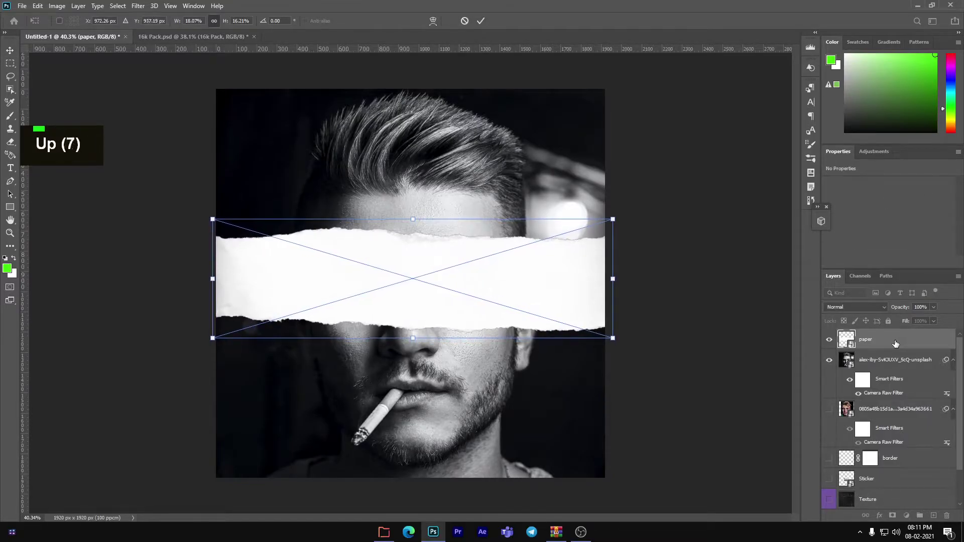
pyautogui.click(481, 21)
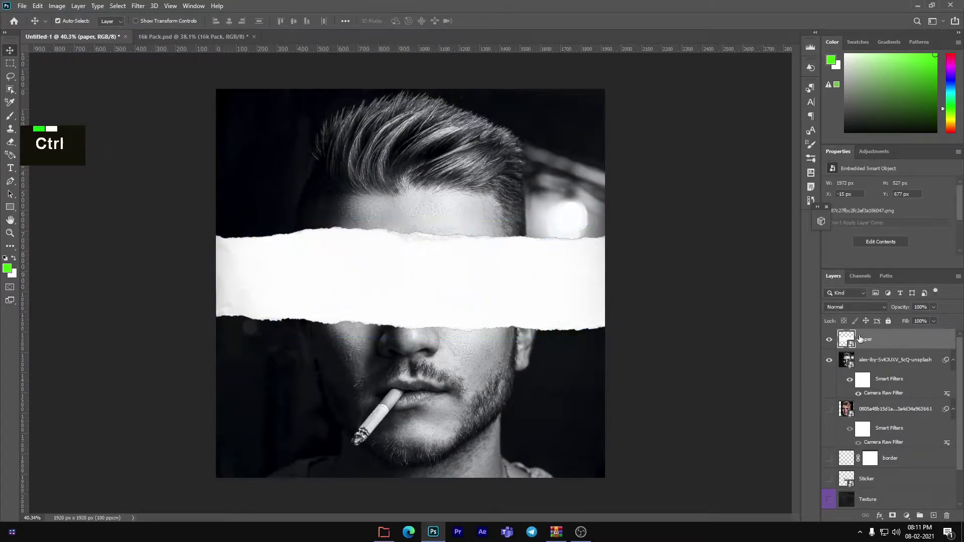
# Mask the smoking man's photo with the inverse of the paper layer's outline to cut out the strip
pyautogui.keyDown('ctrl'); pyautogui.click(846, 340); pyautogui.keyUp('ctrl')
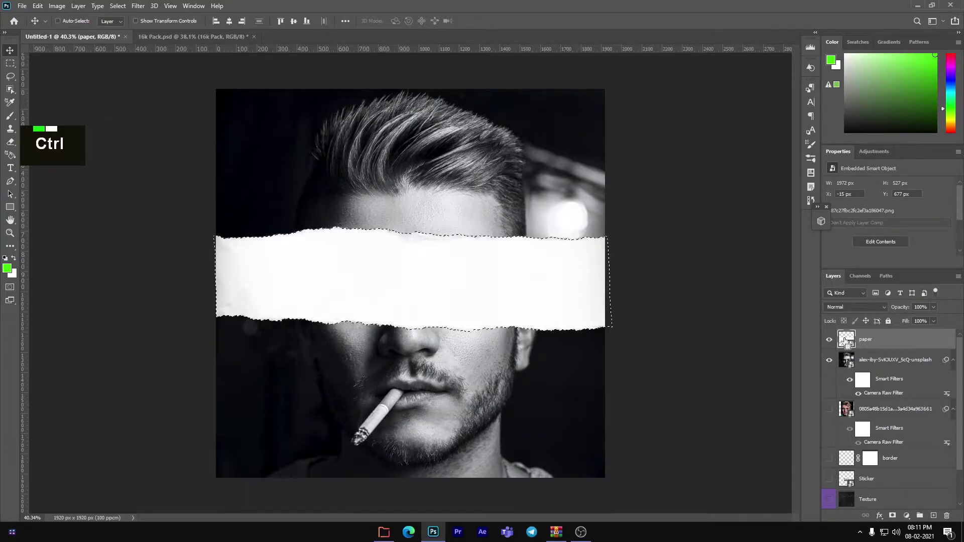
pyautogui.click(886, 366)
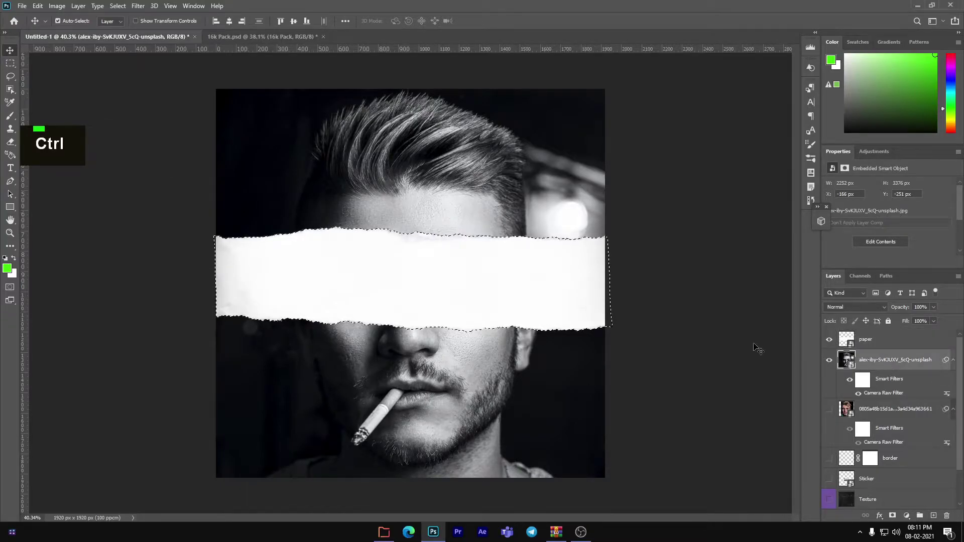
pyautogui.click(118, 6)
pyautogui.click(127, 45)
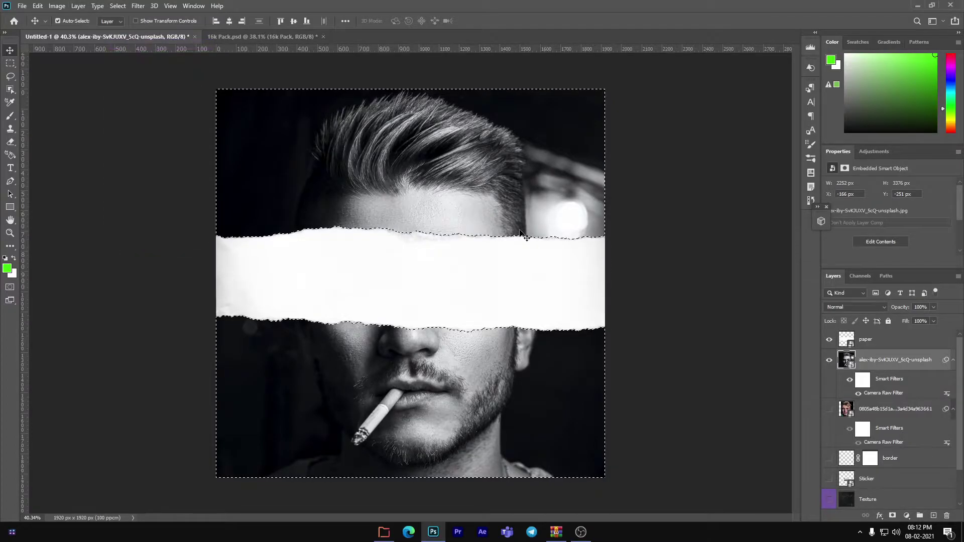
pyautogui.click(889, 516)
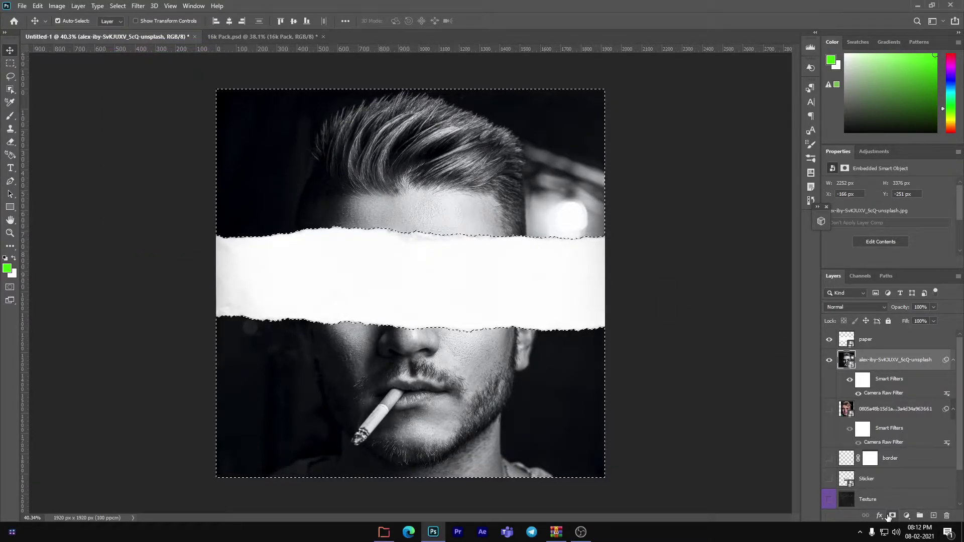
# Hide the paper layer, then show and select the blond man's portrait beneath the masked photo
pyautogui.click(829, 340)
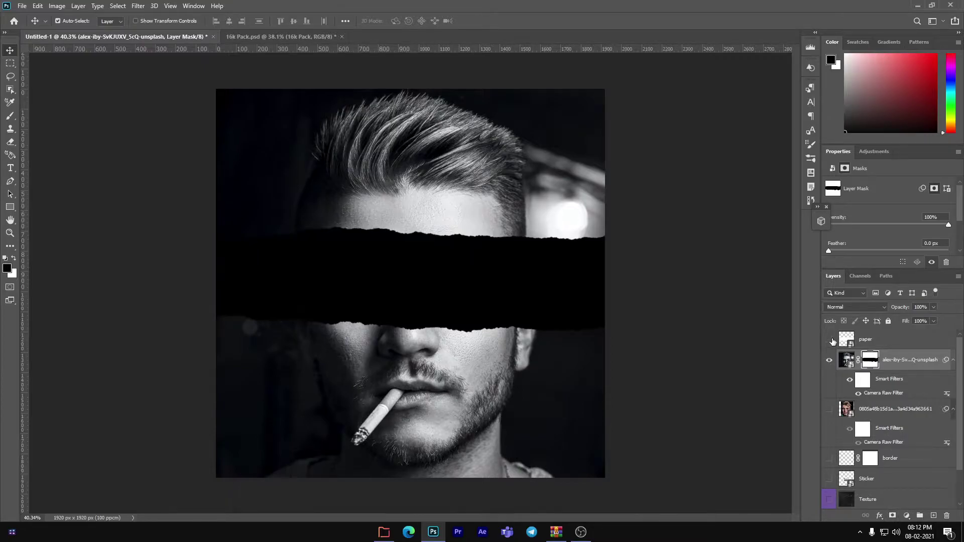
pyautogui.click(828, 411)
pyautogui.click(871, 413)
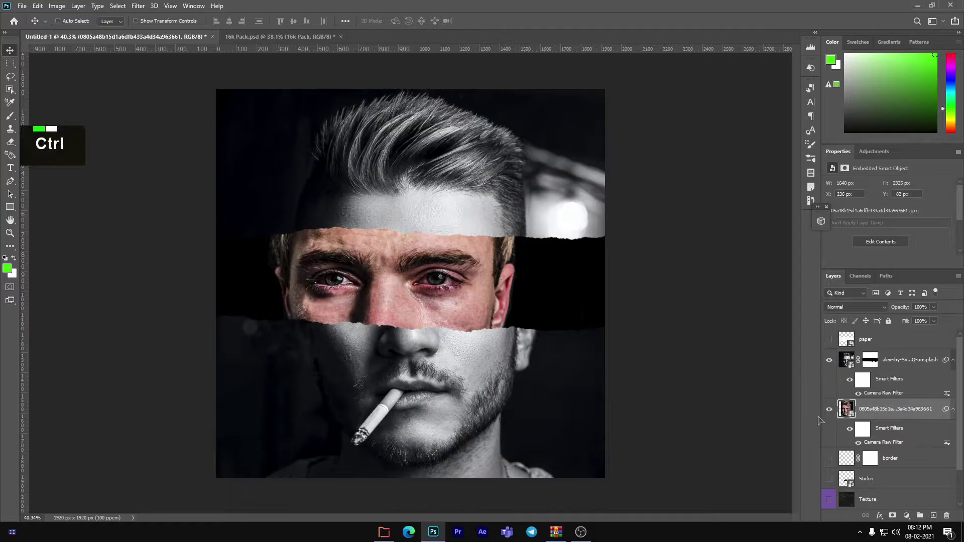
# Enlarge the blond man's portrait to about 1784 px wide and 2526 px high, moving it over the smoking man's face
pyautogui.hotkey('ctrl', 't')
pyautogui.click(490, 204)
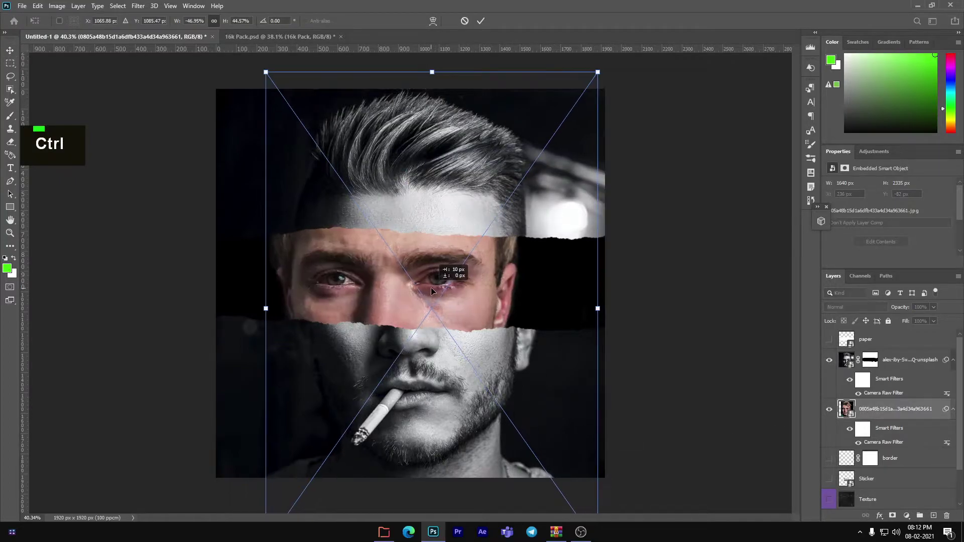
pyautogui.moveTo(382, 301); pyautogui.dragTo(390, 301)
pyautogui.keyDown('alt'); pyautogui.scroll(-3, 523, 164); pyautogui.keyUp('alt')
pyautogui.moveTo(523, 164); pyautogui.dragTo(535, 154)
pyautogui.keyDown('alt'); pyautogui.scroll(3, 547, 310); pyautogui.keyUp('alt')
pyautogui.keyDown('alt'); pyautogui.scroll(1, 547, 310); pyautogui.keyUp('alt')
pyautogui.moveTo(633, 316); pyautogui.dragTo(632, 315)
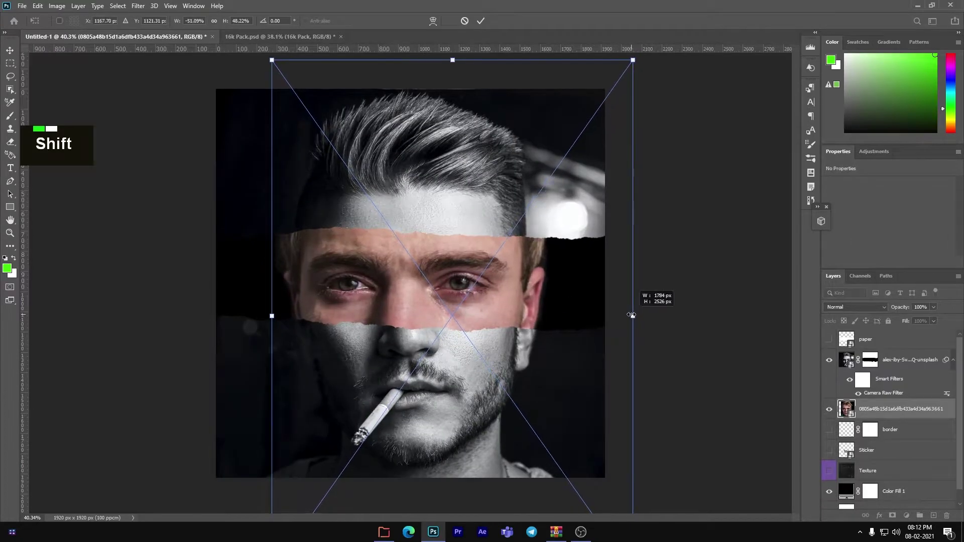
# Narrow the blond man's portrait slightly and nudge it to the right to line its features up with the black-and-white face
pyautogui.moveTo(476, 342); pyautogui.dragTo(481, 342)
pyautogui.keyDown('alt'); pyautogui.scroll(1, 482, 341); pyautogui.keyUp('alt')
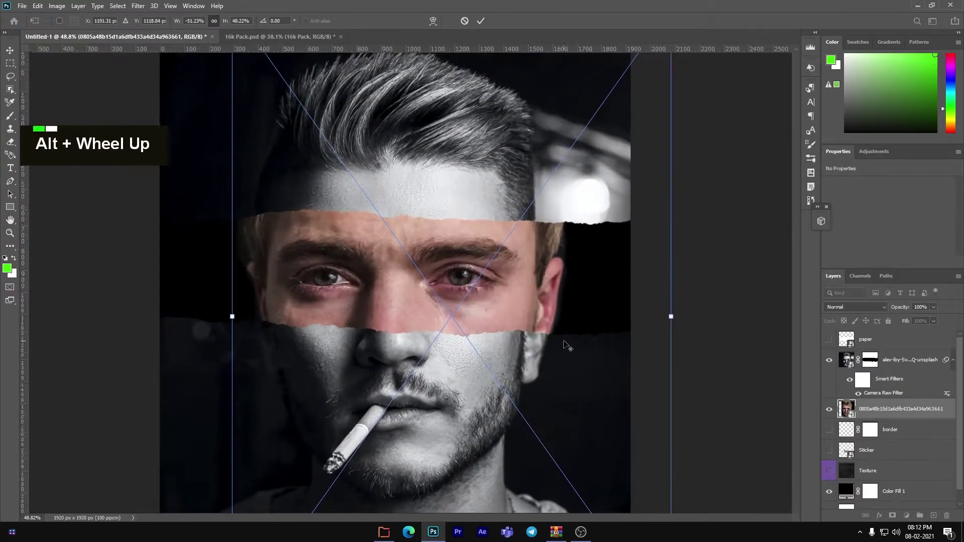
pyautogui.keyDown('shift'); pyautogui.moveTo(671, 316); pyautogui.dragTo(660, 315); pyautogui.keyUp('shift')
pyautogui.press('Right')
pyautogui.press('Right')
pyautogui.press('Right')
pyautogui.press('Right')
pyautogui.press('Right')
pyautogui.press('Right')
pyautogui.press('Right')
pyautogui.press('Right')
pyautogui.press('Right')
pyautogui.press('Right')
pyautogui.press('Right')
pyautogui.press('Right')
pyautogui.press('Left')
pyautogui.press('Left')
pyautogui.press('Right')
pyautogui.press('Right')
pyautogui.press('Right')
pyautogui.keyDown('alt'); pyautogui.scroll(-2, 444, 284); pyautogui.keyUp('alt')
# Resize the portrait to about 1761 by 2536 px and fine-tune its horizontal position
pyautogui.keyDown('shift'); pyautogui.moveTo(575, 110); pyautogui.dragTo(581, 108); pyautogui.keyUp('shift')
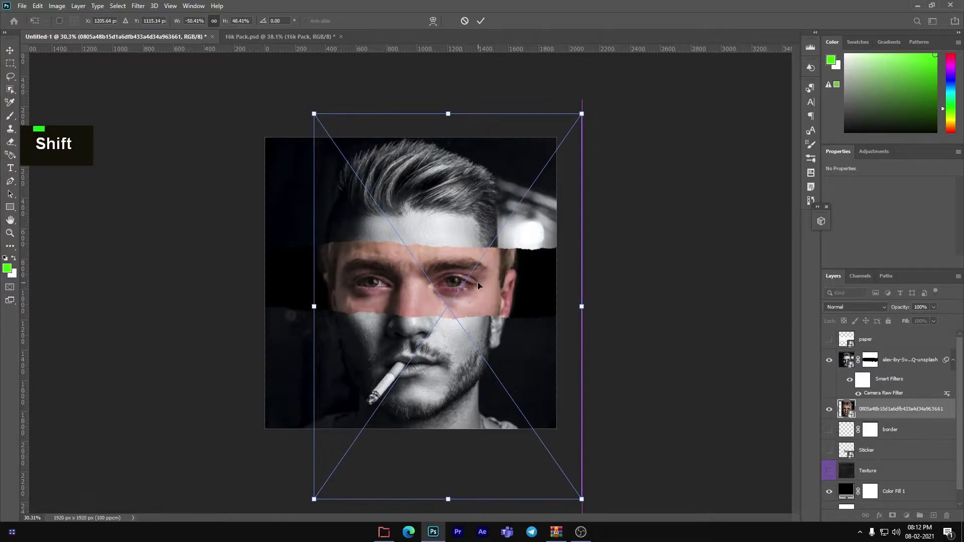
pyautogui.keyDown('alt'); pyautogui.scroll(3, 373, 358); pyautogui.keyUp('alt')
pyautogui.press('Left')
pyautogui.press('Left')
pyautogui.press('Left')
pyautogui.press('Left')
pyautogui.press('Left')
pyautogui.press('Left')
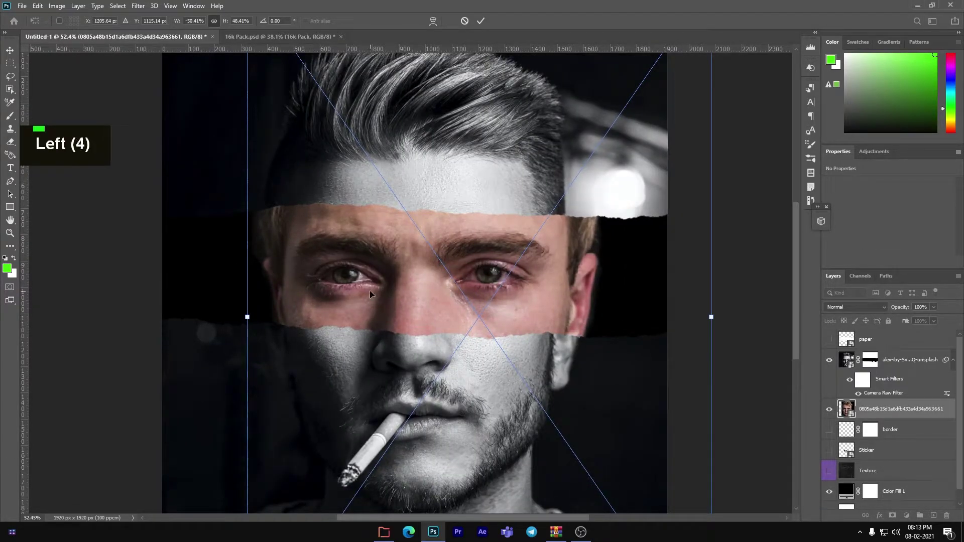
# Warp the blond man's portrait with a 5 x 5 grid, pulling the eye and brow on the right inward, and commit
pyautogui.rightClick(397, 181)
pyautogui.click(422, 249)
pyautogui.click(179, 21)
pyautogui.click(176, 63)
pyautogui.moveTo(568, 325); pyautogui.dragTo(544, 226)
pyautogui.hotkey('ctrl', 'z')
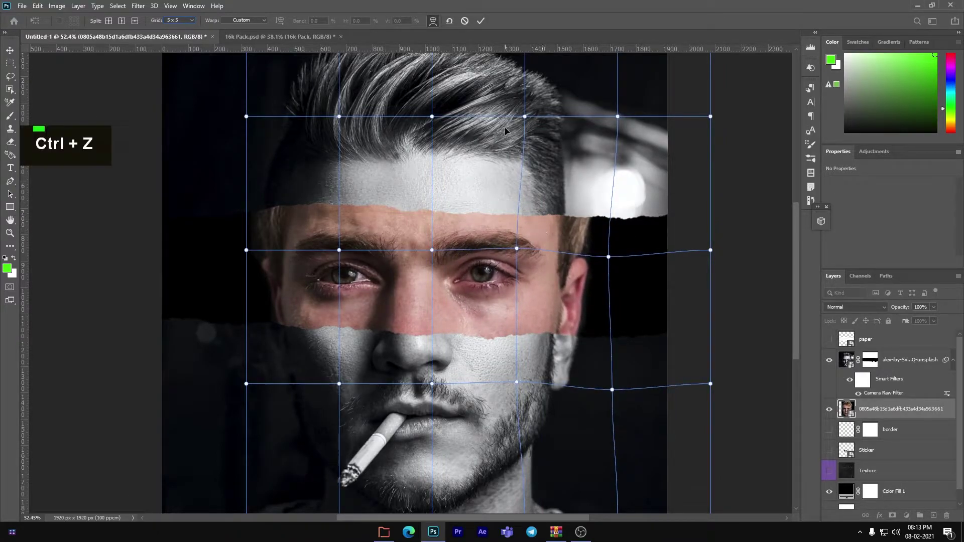
pyautogui.click(480, 21)
# Try flipping the blond man's portrait horizontally, and undo the flip
pyautogui.hotkey('ctrl', 't')
pyautogui.rightClick(497, 214)
pyautogui.click(517, 421)
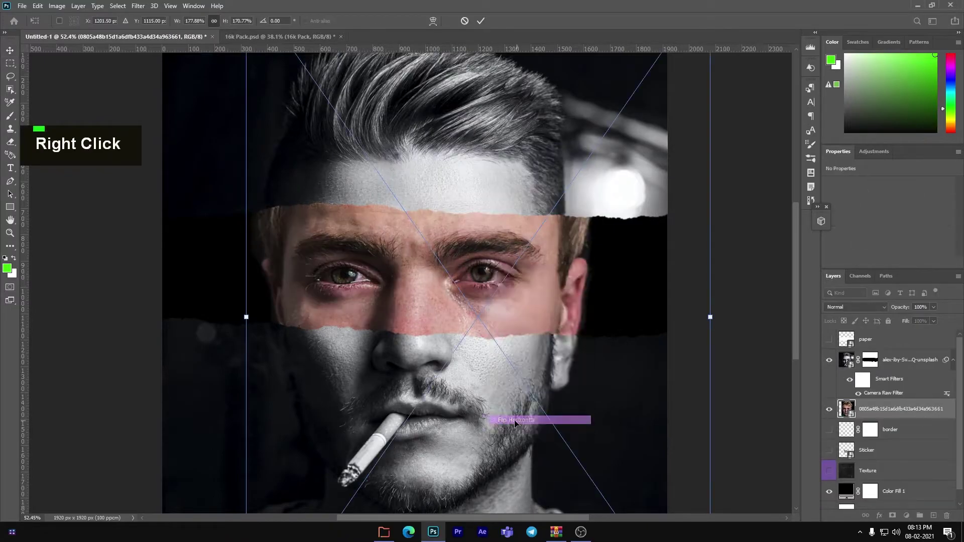
pyautogui.moveTo(440, 306); pyautogui.dragTo(436, 299)
pyautogui.hotkey('ctrl', 'z')
pyautogui.hotkey('ctrl', 'z')
pyautogui.keyDown('shift'); pyautogui.doubleClick(529, 278); pyautogui.keyUp('shift')
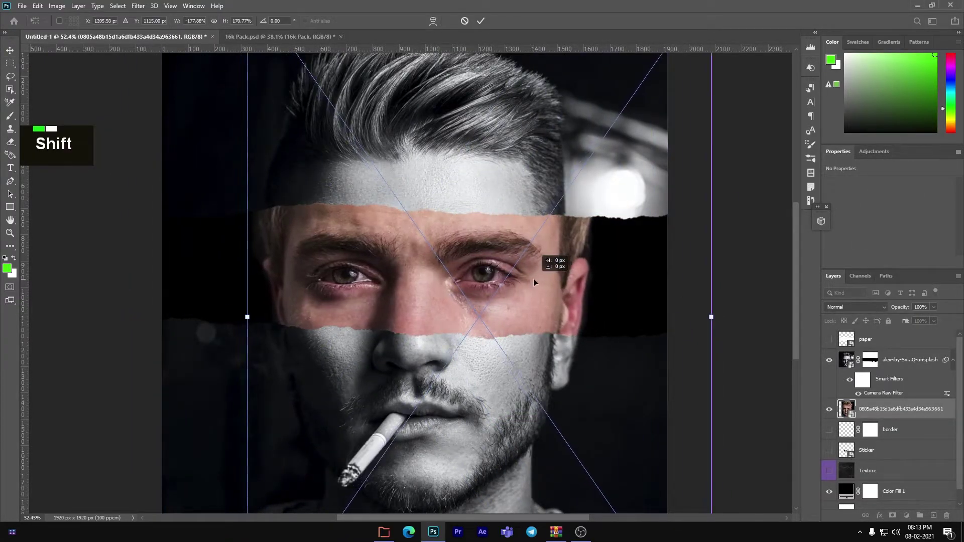
pyautogui.scroll(-1, 512, 216)
pyautogui.scroll(-2, 511, 216)
pyautogui.scroll(2, 511, 216)
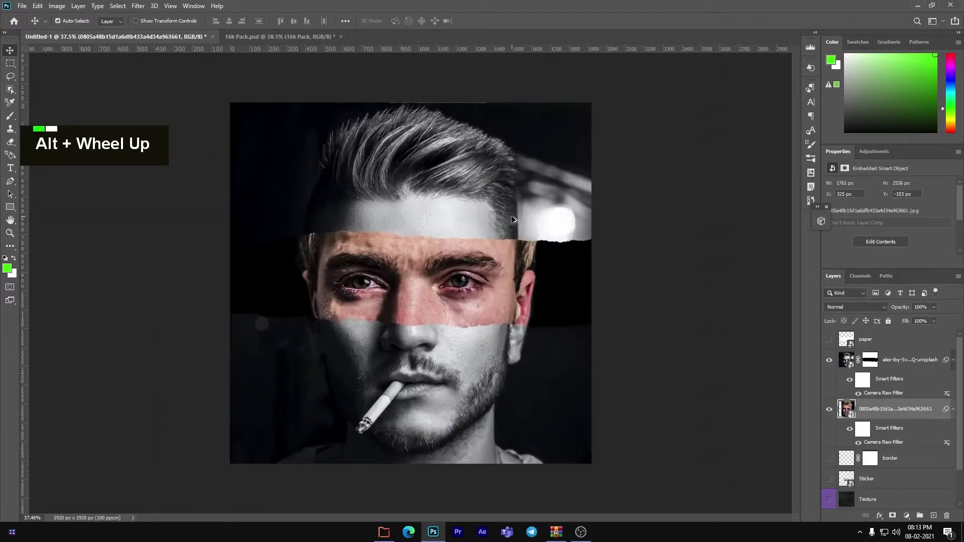
pyautogui.scroll(1, 436, 304)
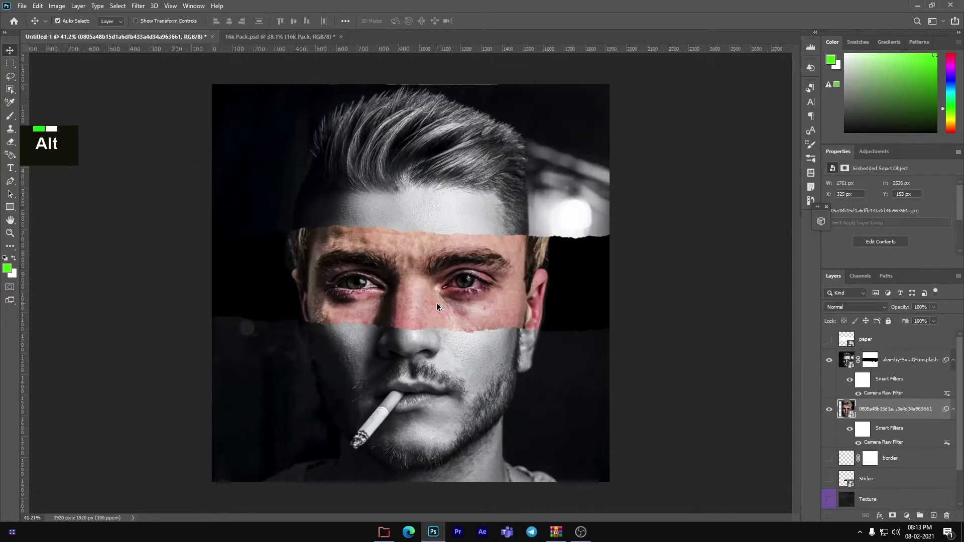
# Shift the blond man's portrait about 15 px to the left, to X 310 px, and commit the transform
pyautogui.hotkey('ctrl', 't')
pyautogui.click(490, 205)
pyautogui.moveTo(480, 300); pyautogui.dragTo(474, 301)
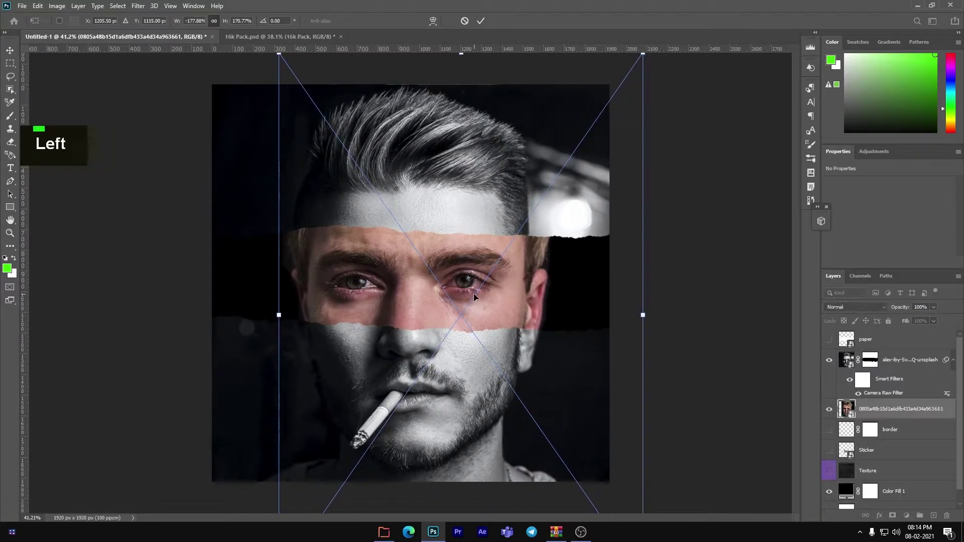
pyautogui.press('Left')
pyautogui.press('Left')
pyautogui.press('Left')
pyautogui.press('Left')
pyautogui.press('Left')
pyautogui.press('Left')
pyautogui.press('Return')
# Select the paper layer and make it visible
pyautogui.scroll(3, 461, 262)
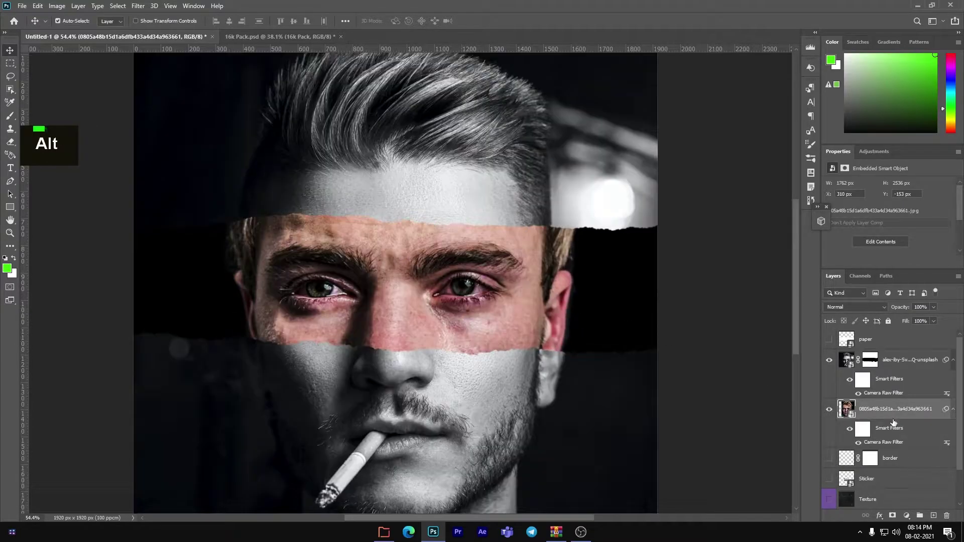
pyautogui.click(884, 345)
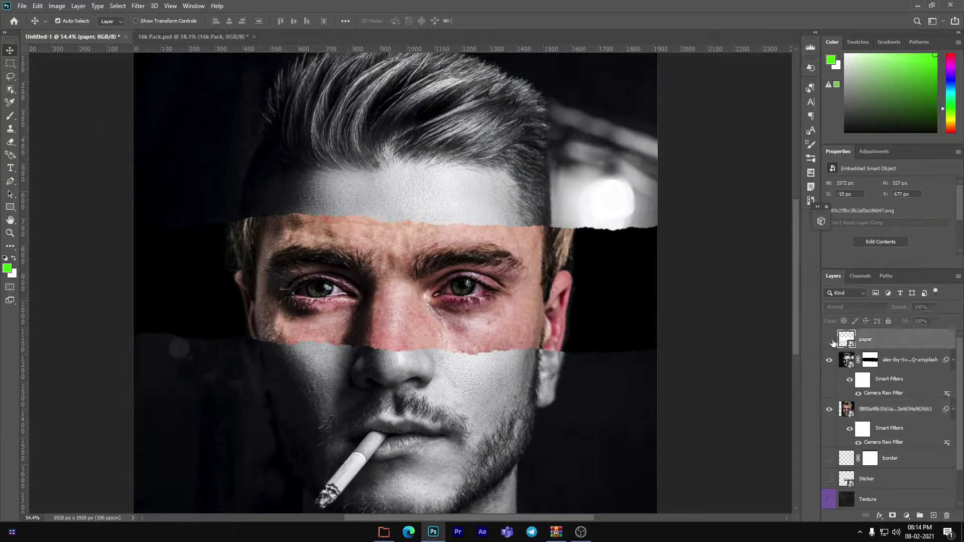
pyautogui.click(829, 340)
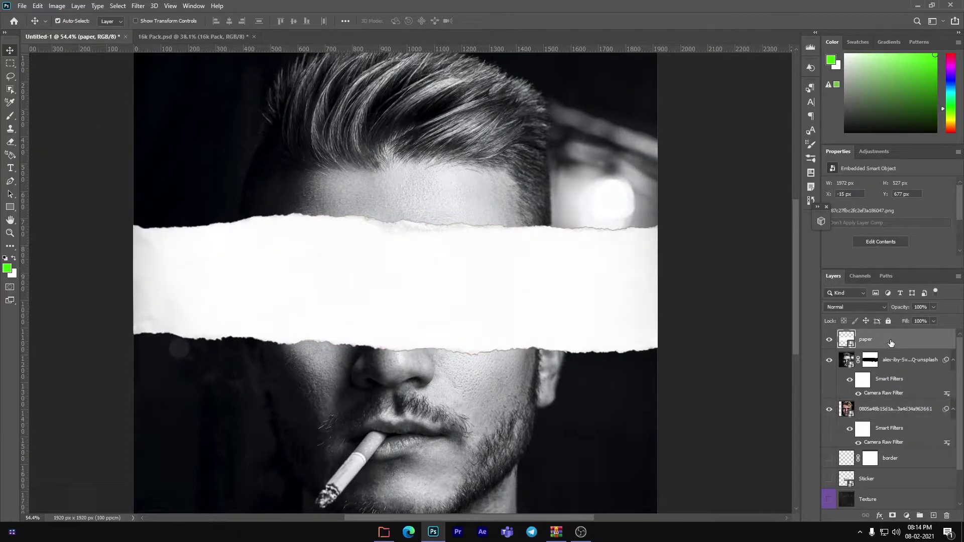
# Try duplicating the paper layer and selecting both copies, and undo the duplication
pyautogui.hotkey('ctrl', 'j')
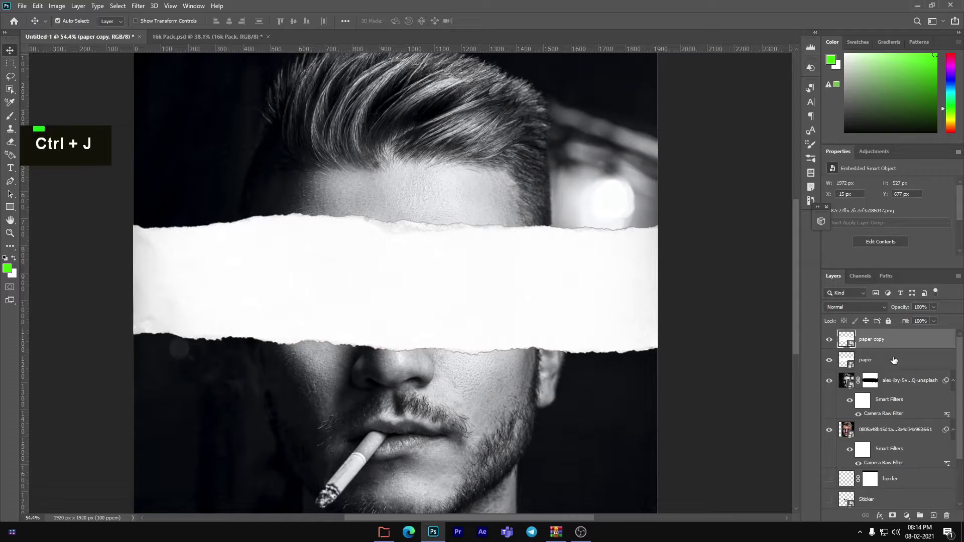
pyautogui.keyDown('shift'); pyautogui.click(899, 359); pyautogui.keyUp('shift')
pyautogui.rightClick(906, 358)
pyautogui.click(907, 358)
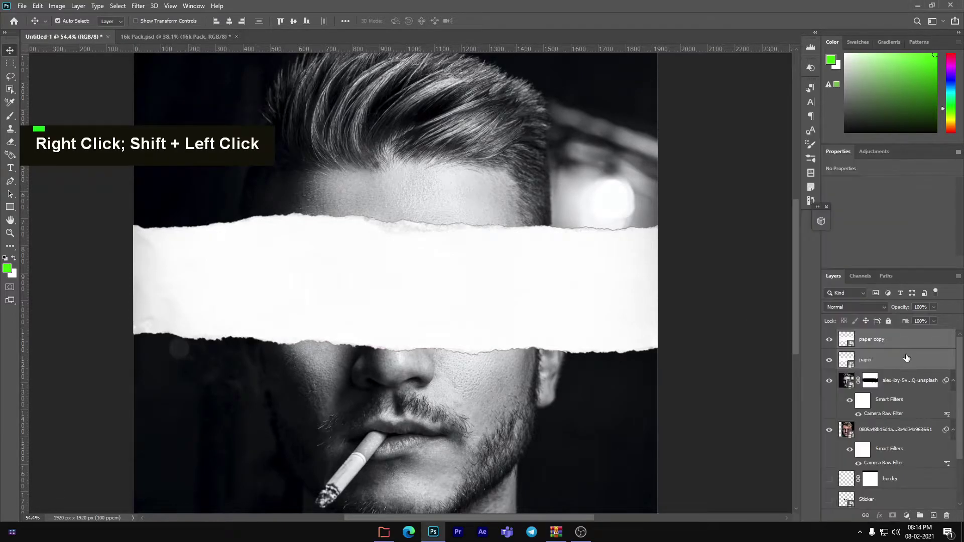
pyautogui.hotkey('ctrl', 'z')
# Clip the paper layer to the smoking man's masked photo beneath it
pyautogui.rightClick(900, 346)
pyautogui.click(824, 315)
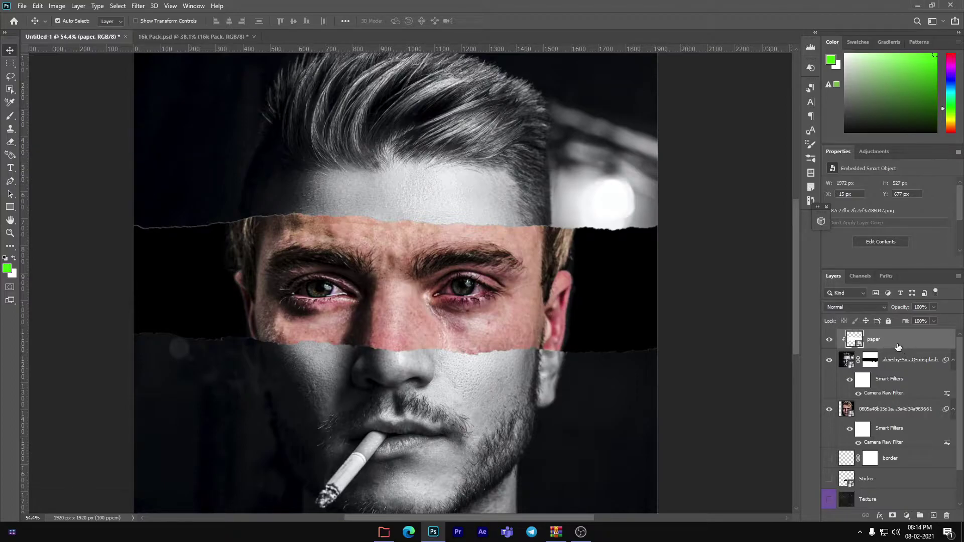
# Warp the paper layer with a 5 x 5 grid, pulling its upper edge upward to expose a white torn border
pyautogui.hotkey('ctrl', 't')
pyautogui.rightClick(398, 249)
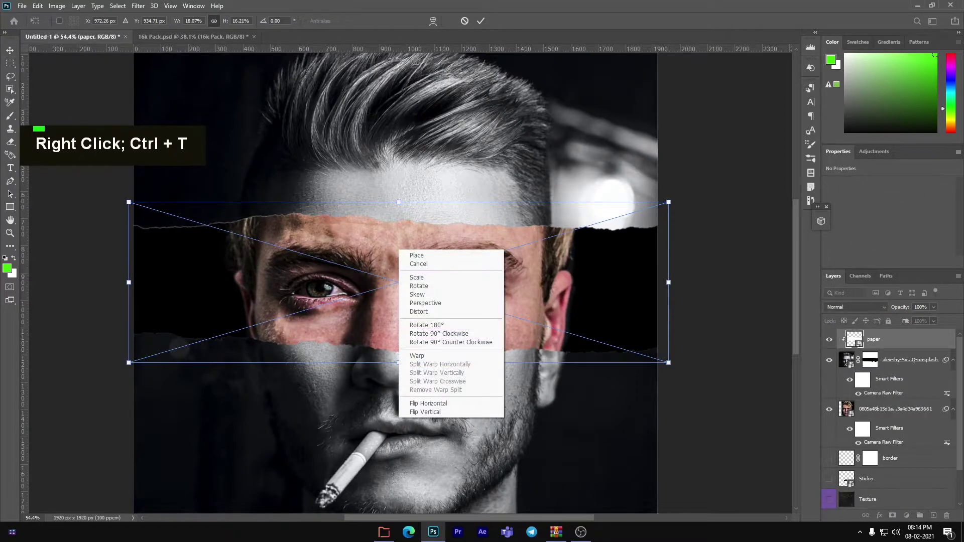
pyautogui.click(417, 355)
pyautogui.click(190, 20)
pyautogui.click(173, 70)
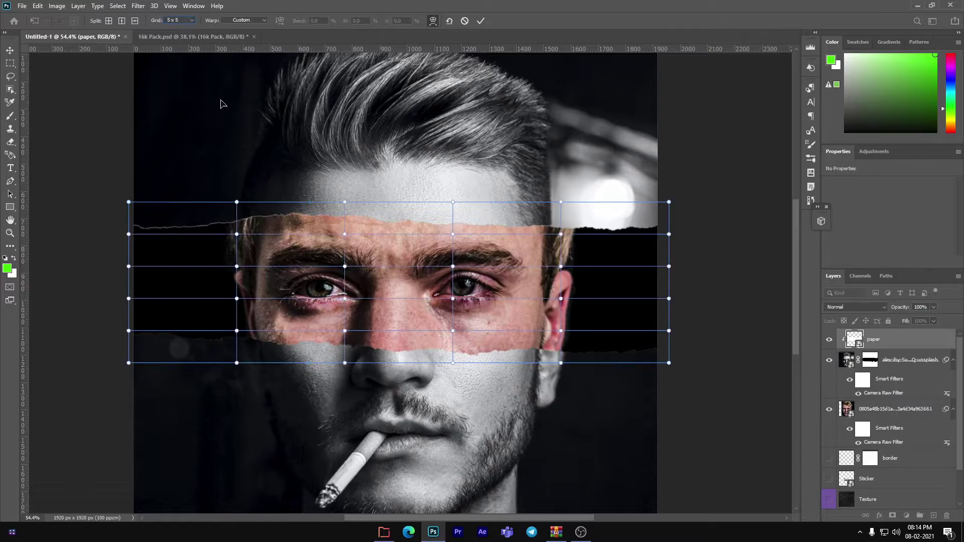
pyautogui.moveTo(235, 204); pyautogui.dragTo(158, 214)
pyautogui.moveTo(453, 202); pyautogui.dragTo(484, 188)
pyautogui.moveTo(609, 203); pyautogui.dragTo(616, 223)
pyautogui.moveTo(667, 157)
pyautogui.mouseDown()
pyautogui.moveTo(709, 107)
pyautogui.moveTo(667, 145)
pyautogui.mouseUp()
pyautogui.moveTo(609, 214); pyautogui.dragTo(613, 204)
# Refine the warp along the middle and right of the upper tear to even out the white border's thickness
pyautogui.doubleClick(564, 225)
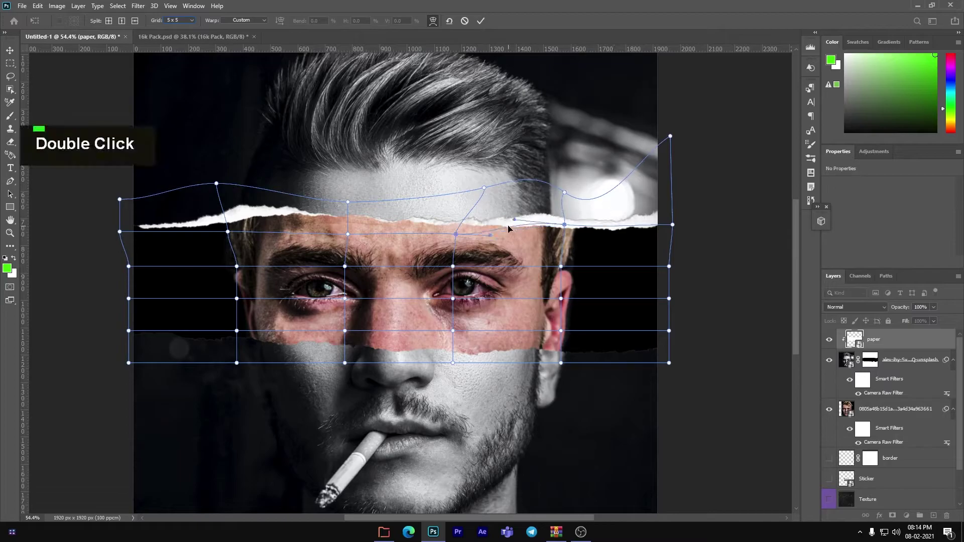
pyautogui.moveTo(564, 225); pyautogui.dragTo(557, 227)
pyautogui.moveTo(433, 223); pyautogui.dragTo(391, 210)
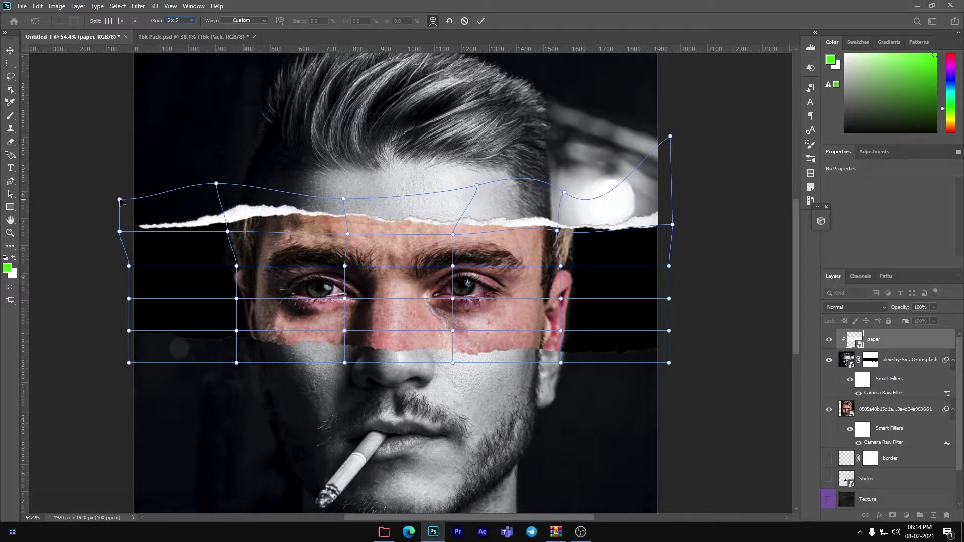
# Try stretching the paper warp's upper-left corner outward, and undo the change along with the 4 x 4 grid reset
pyautogui.moveTo(113, 186); pyautogui.dragTo(105, 178)
pyautogui.press('Up')
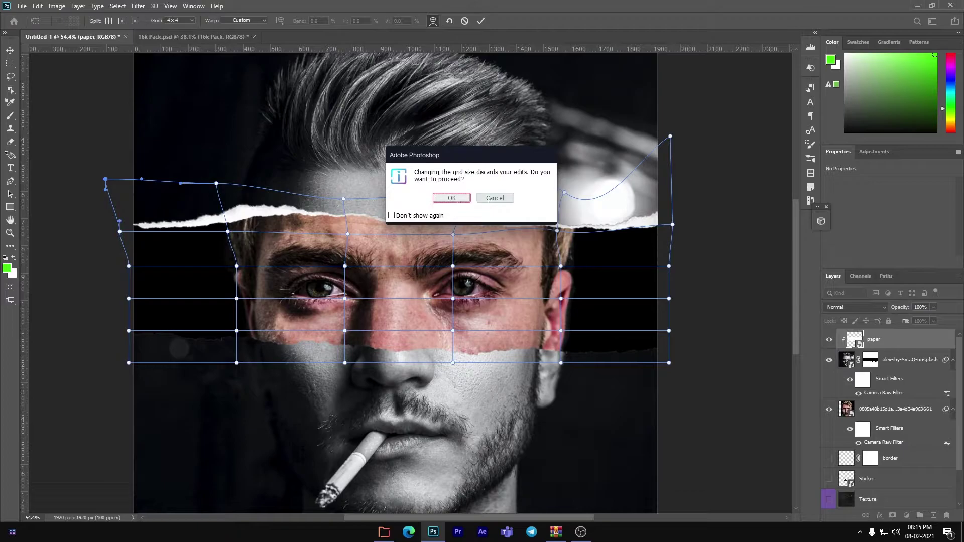
pyautogui.click(452, 198)
pyautogui.hotkey('ctrl', 'z')
# Commit the paper's warp, then nudge the layer up about 1 px
pyautogui.click(481, 20)
pyautogui.hotkey('ctrl', 't')
pyautogui.press('Up')
pyautogui.press('Up')
pyautogui.press('Down')
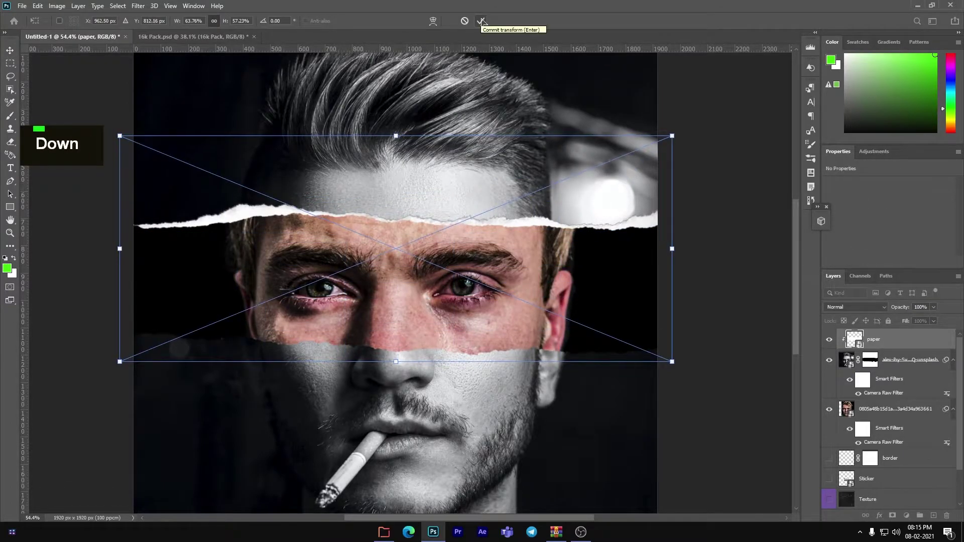
pyautogui.click(480, 22)
pyautogui.scroll(-3, 504, 126)
pyautogui.scroll(2, 505, 125)
pyautogui.scroll(-1, 505, 126)
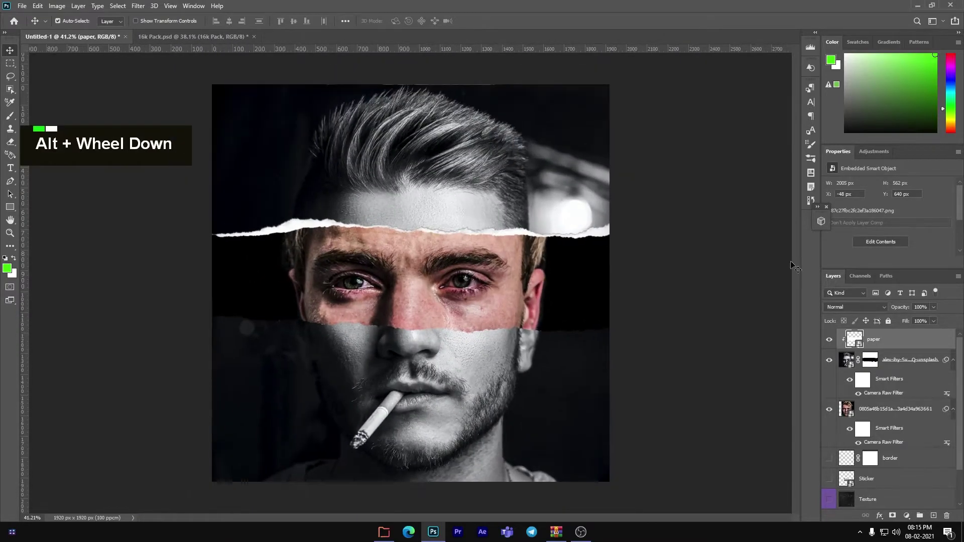
# Warp the left half of the paper layer's lower edge downward to expose a white torn border there
pyautogui.hotkey('ctrl', 't')
pyautogui.rightClick(378, 273)
pyautogui.click(430, 381)
pyautogui.scroll(3, 268, 317)
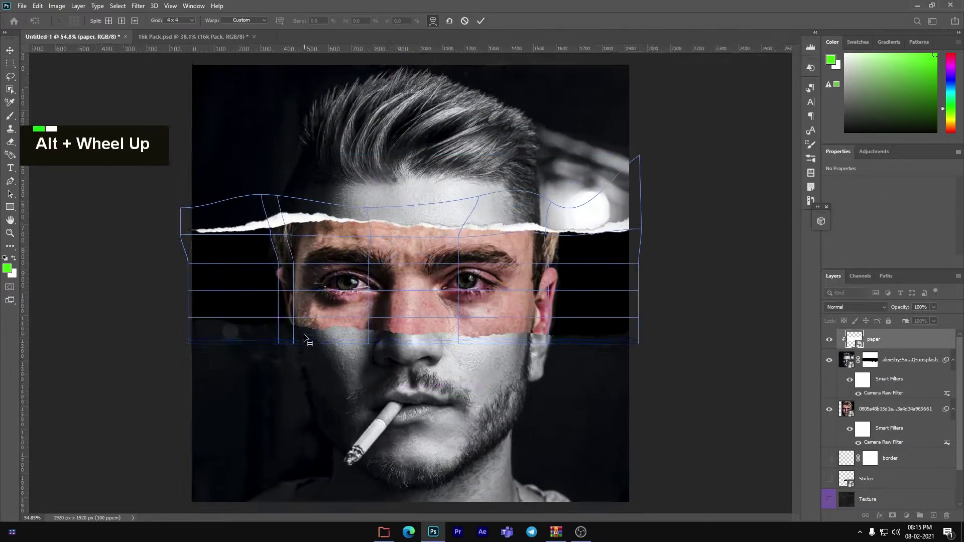
pyautogui.moveTo(271, 336); pyautogui.dragTo(267, 367)
pyautogui.moveTo(149, 311); pyautogui.dragTo(144, 319)
pyautogui.moveTo(259, 351); pyautogui.dragTo(259, 354)
pyautogui.moveTo(346, 329); pyautogui.dragTo(347, 331)
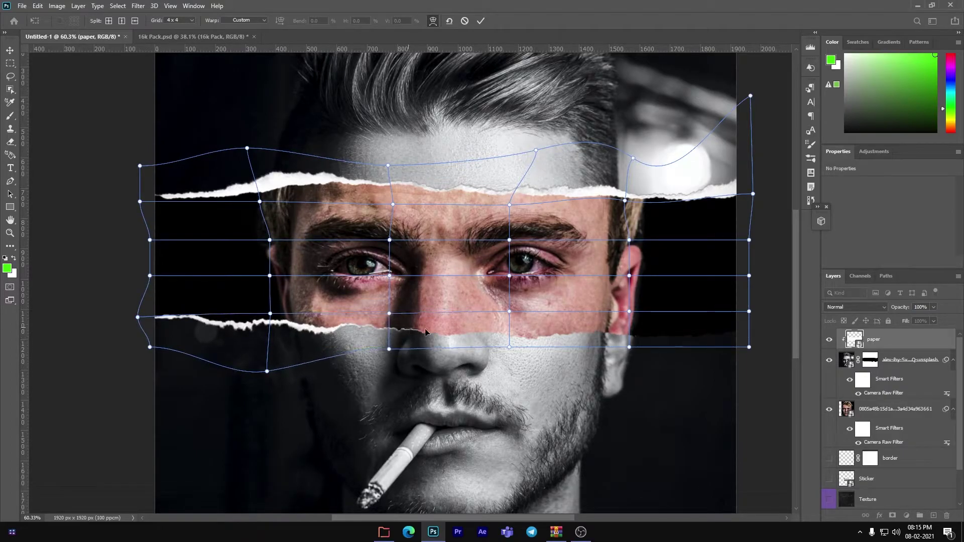
# Extend the white torn border along the right half of the lower edge to the canvas side and commit the warp
pyautogui.moveTo(549, 332); pyautogui.dragTo(550, 341)
pyautogui.moveTo(635, 341); pyautogui.dragTo(616, 330)
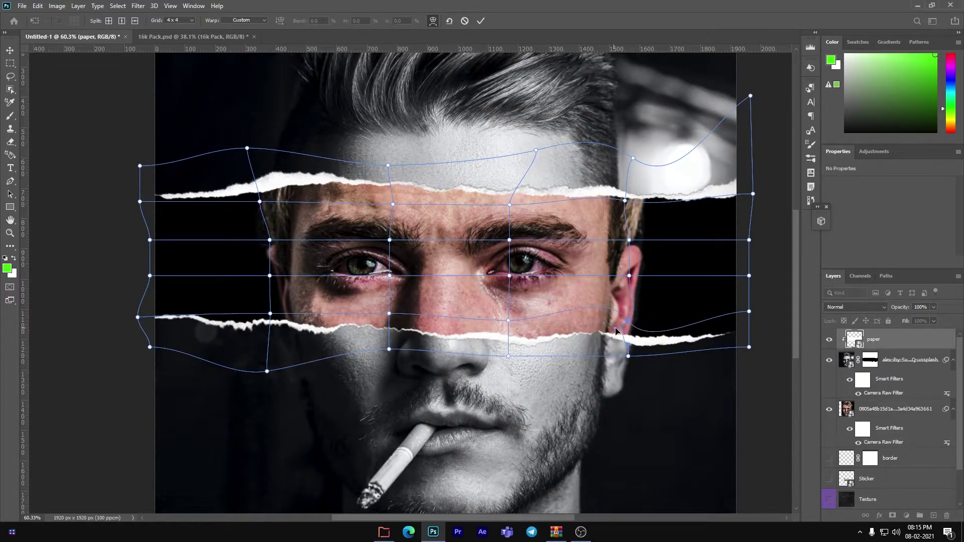
pyautogui.moveTo(472, 346); pyautogui.dragTo(472, 354)
pyautogui.moveTo(714, 346); pyautogui.dragTo(720, 350)
pyautogui.moveTo(735, 320); pyautogui.dragTo(728, 314)
pyautogui.moveTo(616, 342); pyautogui.dragTo(615, 346)
pyautogui.moveTo(250, 352); pyautogui.dragTo(252, 340)
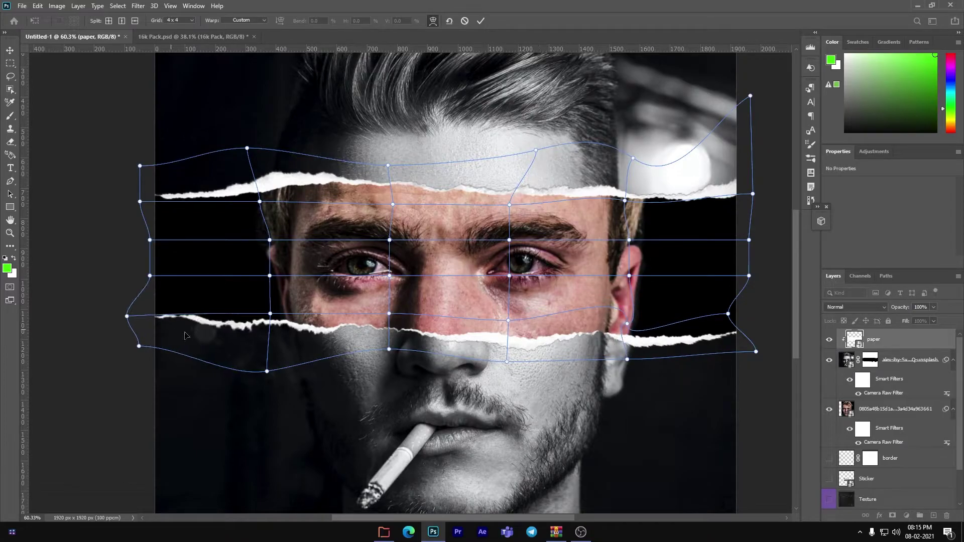
pyautogui.click(481, 21)
pyautogui.scroll(-3, 453, 261)
pyautogui.scroll(2, 453, 261)
pyautogui.scroll(-1, 454, 262)
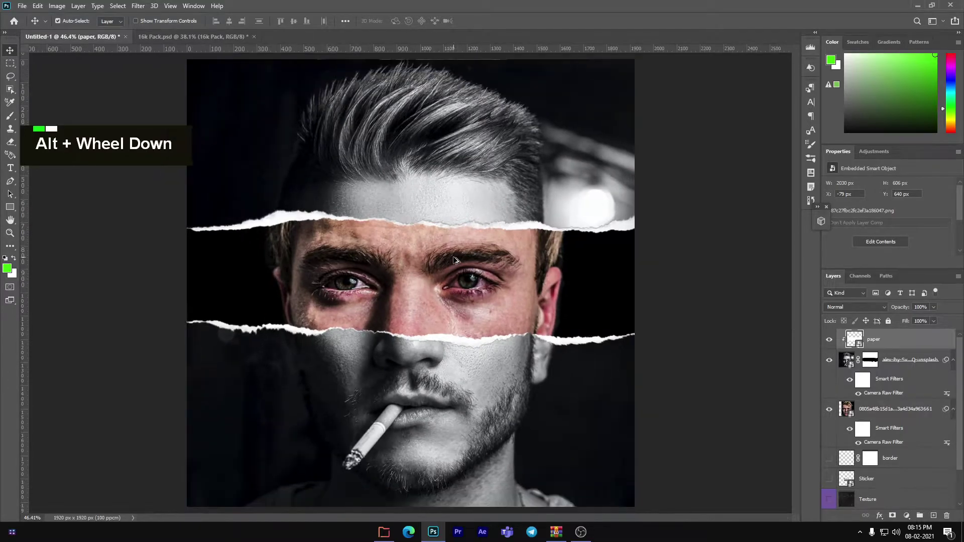
pyautogui.scroll(-1, 454, 260)
pyautogui.scroll(1, 454, 259)
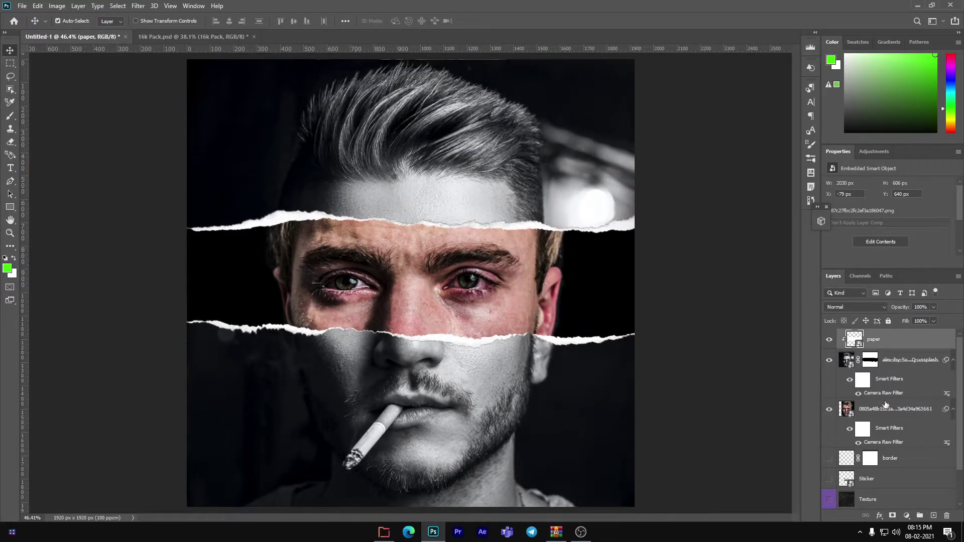
# Add a Gradient Map adjustment directly above the smoking man's masked photo, clipped to it
pyautogui.click(891, 371)
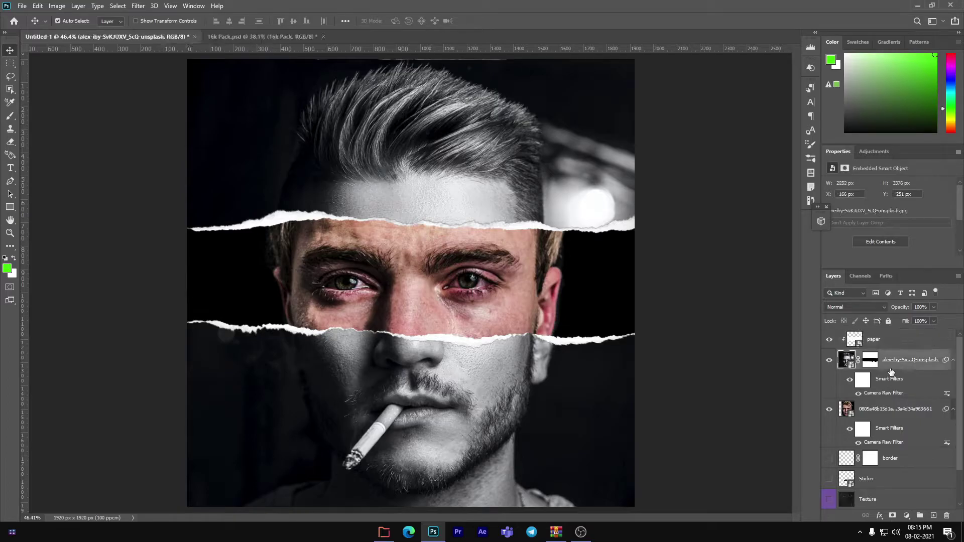
pyautogui.click(907, 518)
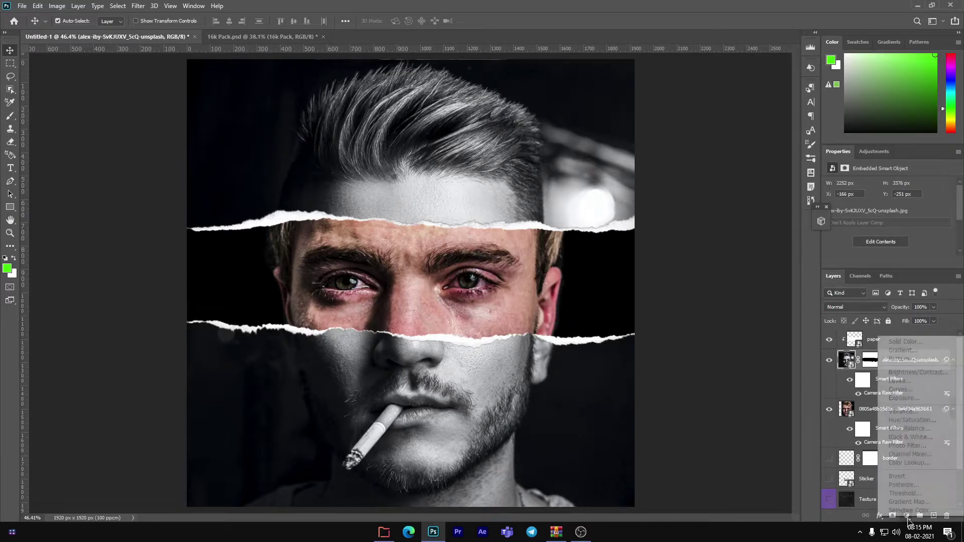
pyautogui.click(907, 500)
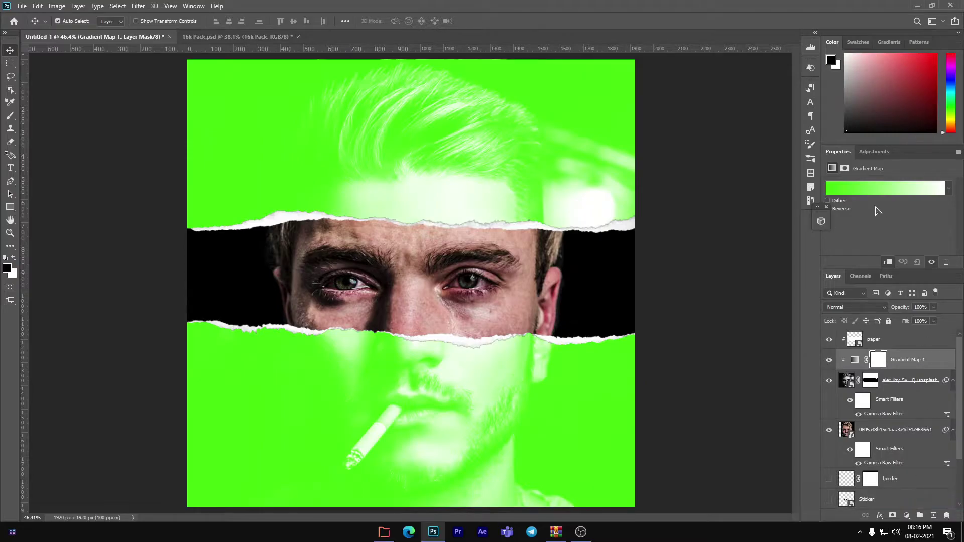
# Apply the SG Duotone 20 preset from the duotone group to the gradient map, keeping its light stop at #f15556
pyautogui.click(857, 188)
pyautogui.scroll(-3, 680, 116)
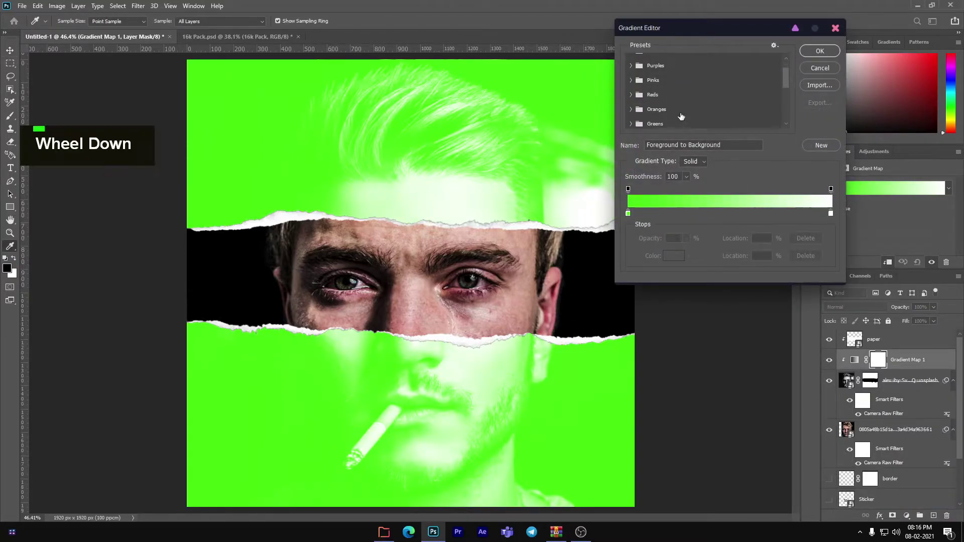
pyautogui.scroll(-3, 680, 117)
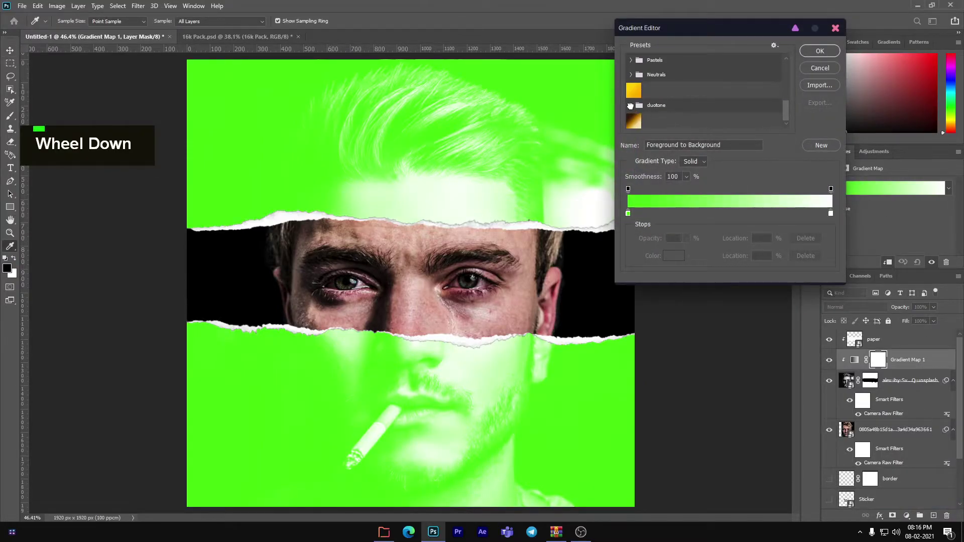
pyautogui.click(630, 106)
pyautogui.scroll(-5, 653, 100)
pyautogui.click(657, 95)
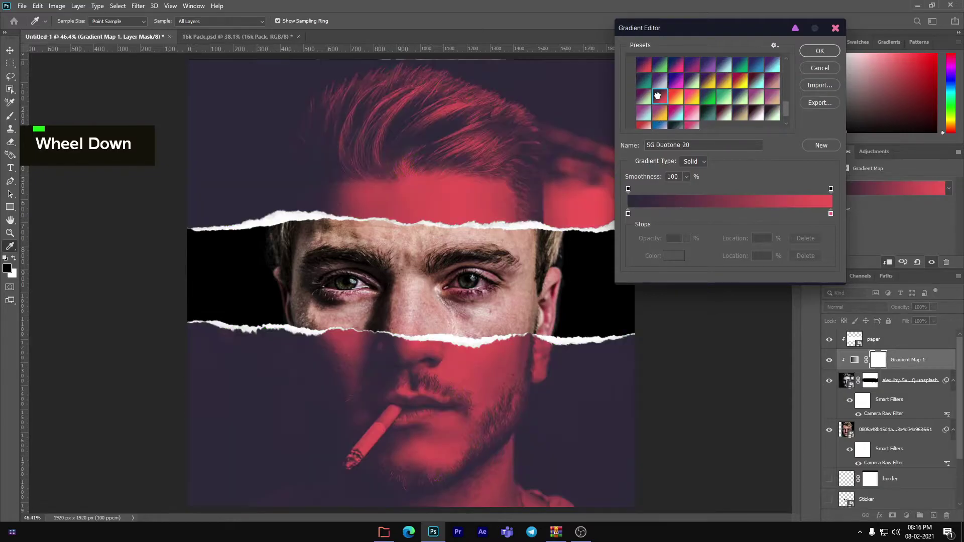
pyautogui.doubleClick(830, 213)
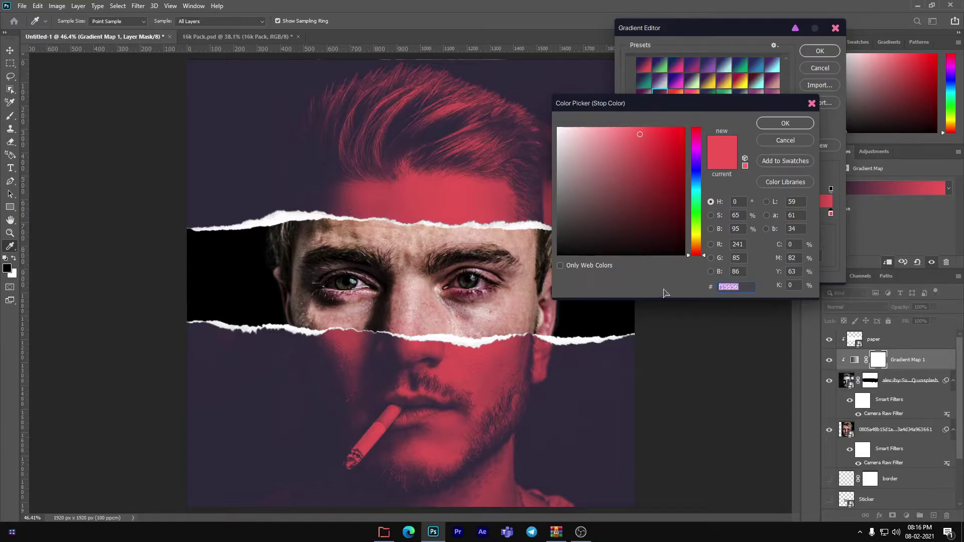
pyautogui.click(785, 124)
# Set the gradient's dark stop to #1e1d22 and confirm the edited gradient
pyautogui.doubleClick(628, 213)
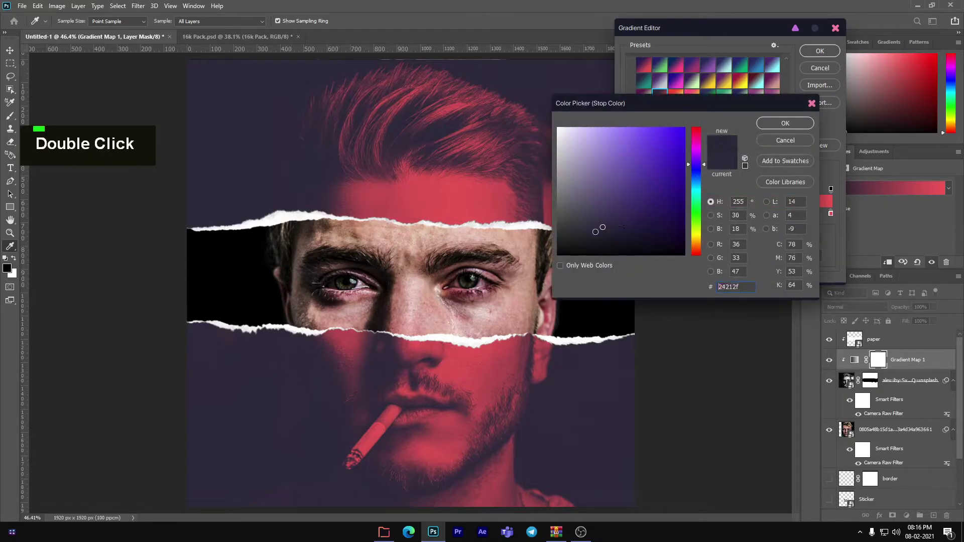
pyautogui.moveTo(593, 233); pyautogui.dragTo(577, 239)
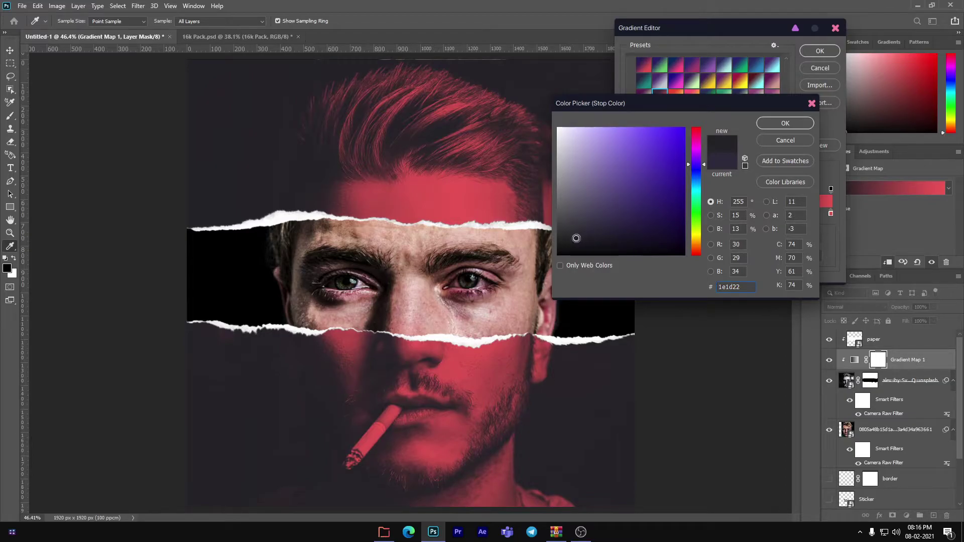
pyautogui.click(576, 238)
pyautogui.doubleClick(706, 288)
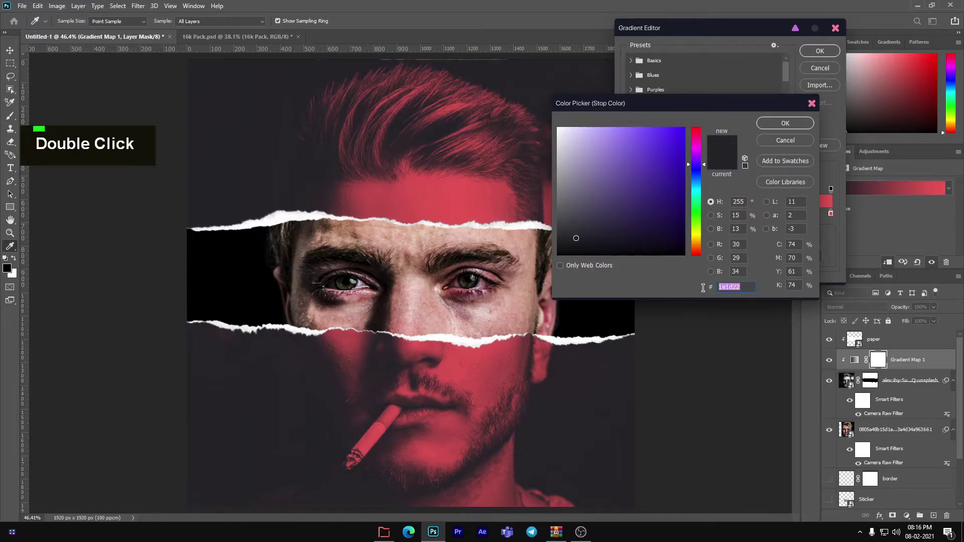
pyautogui.click(777, 125)
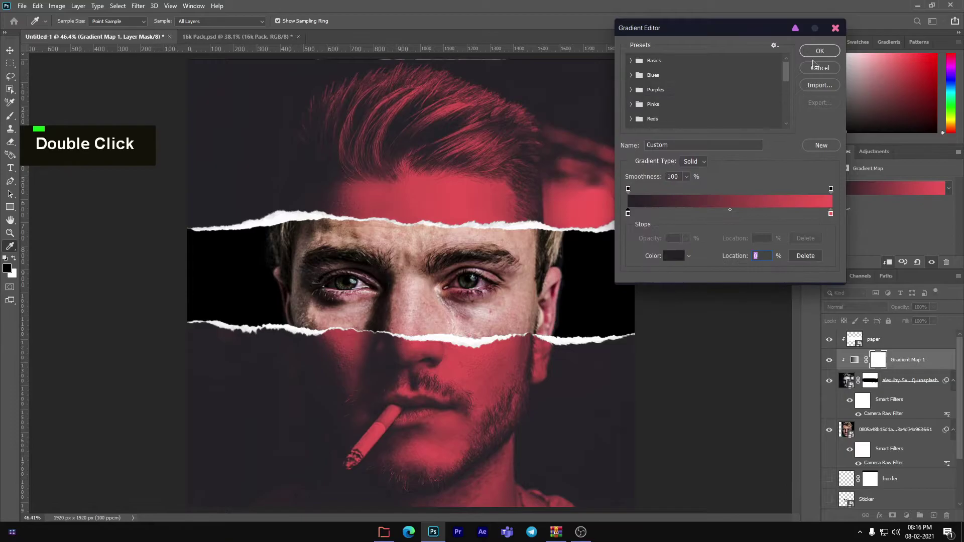
pyautogui.click(817, 52)
# Add the white text "Broken Hearts" on two lines in 72 pt Sustans, left of the cigarette below the rip
pyautogui.keyDown('alt'); pyautogui.scroll(-3, 585, 260); pyautogui.keyUp('alt')
pyautogui.keyDown('alt'); pyautogui.scroll(3, 586, 260); pyautogui.keyUp('alt')
pyautogui.keyDown('alt'); pyautogui.scroll(-1, 586, 263); pyautogui.keyUp('alt')
pyautogui.keyDown('alt'); pyautogui.scroll(1, 587, 262); pyautogui.keyUp('alt')
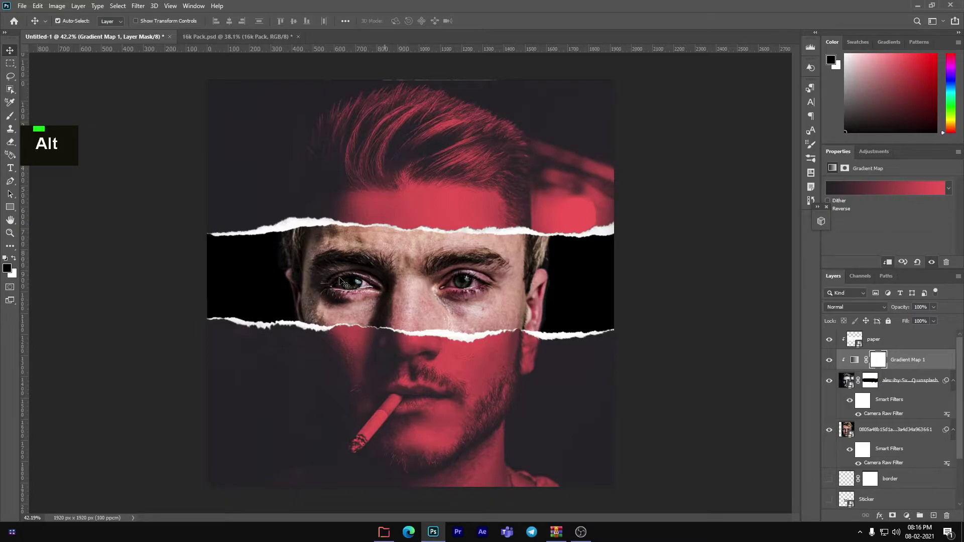
pyautogui.click(10, 168)
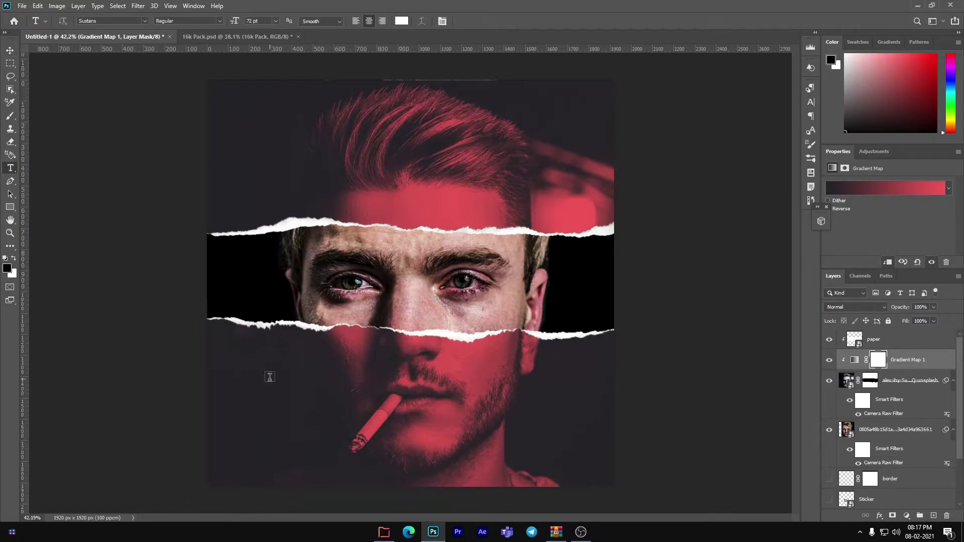
pyautogui.click(269, 376)
pyautogui.write('B')
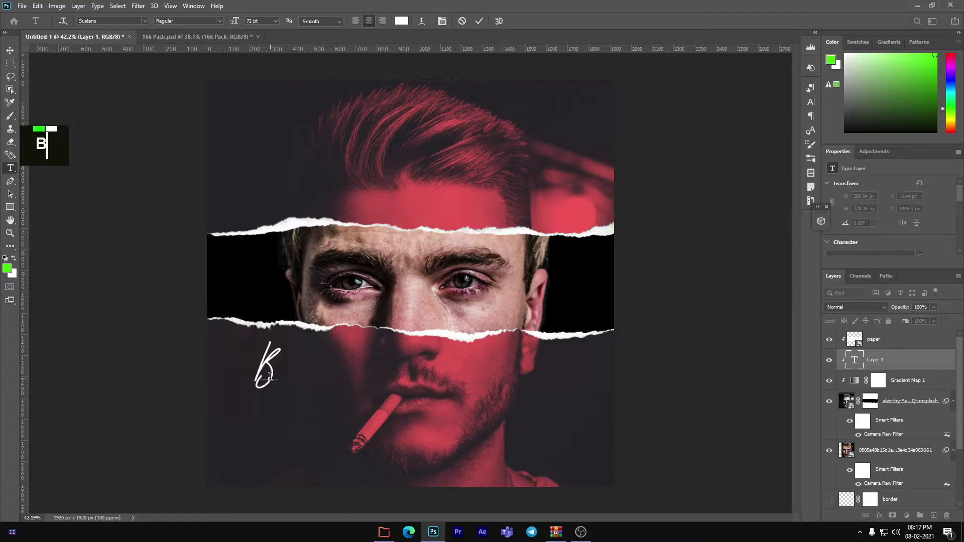
pyautogui.write('roken')
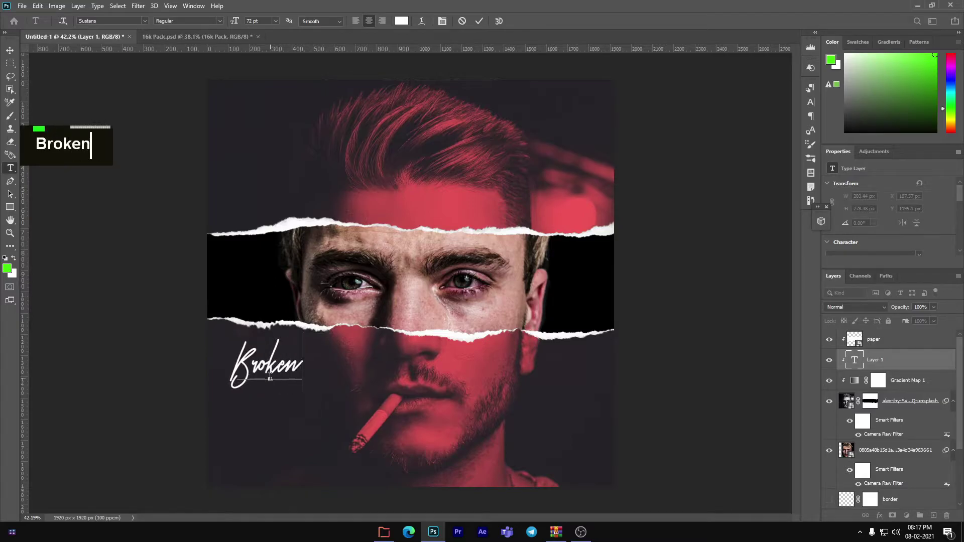
pyautogui.press('Return')
pyautogui.write('Hearts')
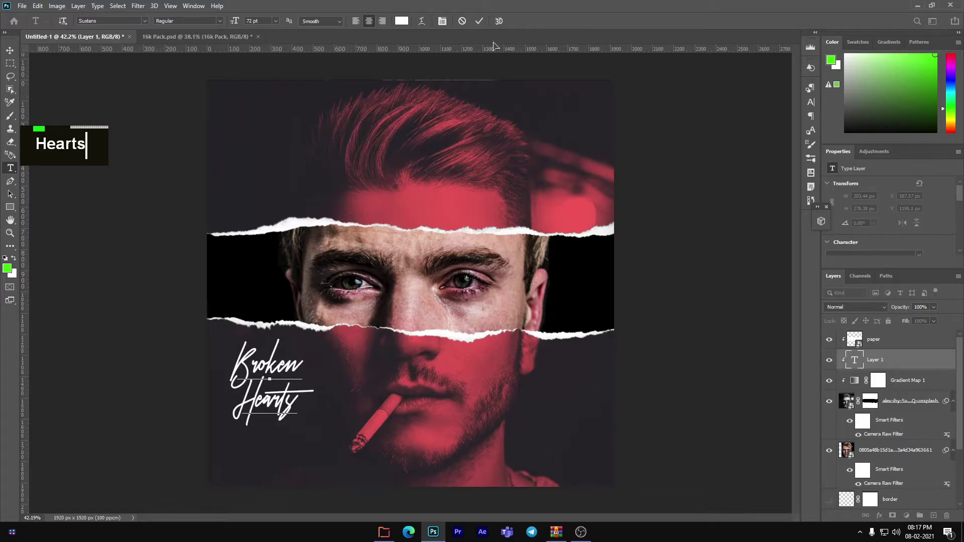
pyautogui.click(479, 21)
# Enlarge the Broken Hearts text to about 125% width and 120% height and shift it toward the canvas's lower-left corner
pyautogui.hotkey('ctrl', 't')
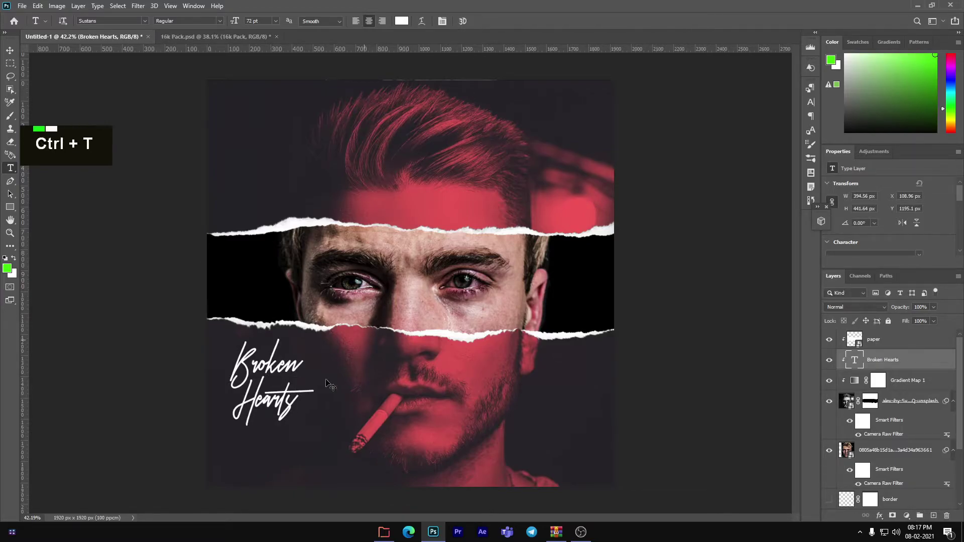
pyautogui.moveTo(314, 429); pyautogui.dragTo(321, 462)
pyautogui.moveTo(284, 436)
pyautogui.mouseDown()
pyautogui.moveTo(286, 426)
pyautogui.moveTo(279, 432)
pyautogui.mouseUp()
pyautogui.moveTo(315, 459); pyautogui.dragTo(320, 464)
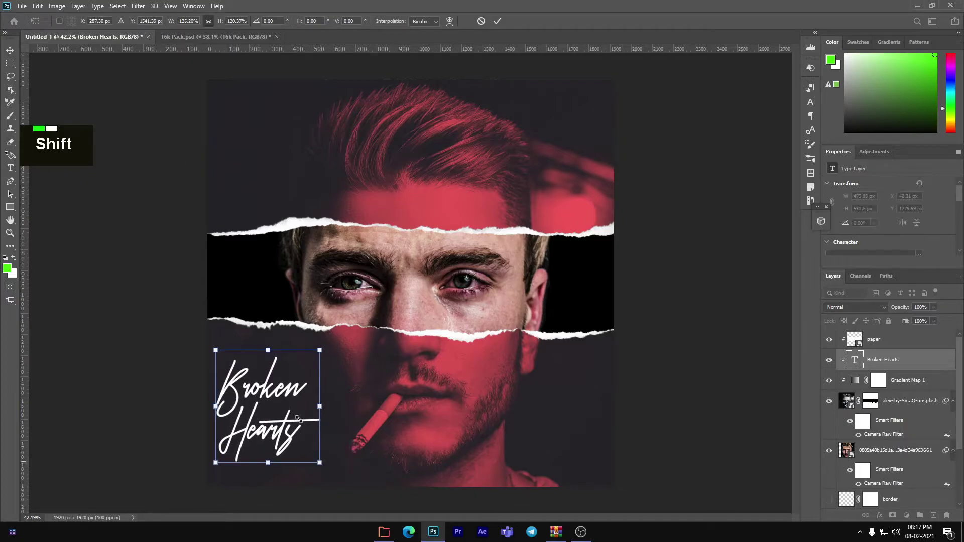
pyautogui.click(497, 21)
# Nudge the Broken Hearts text up by about 19 px and commit the transform
pyautogui.scroll(-2, 457, 174)
pyautogui.scroll(-2, 456, 174)
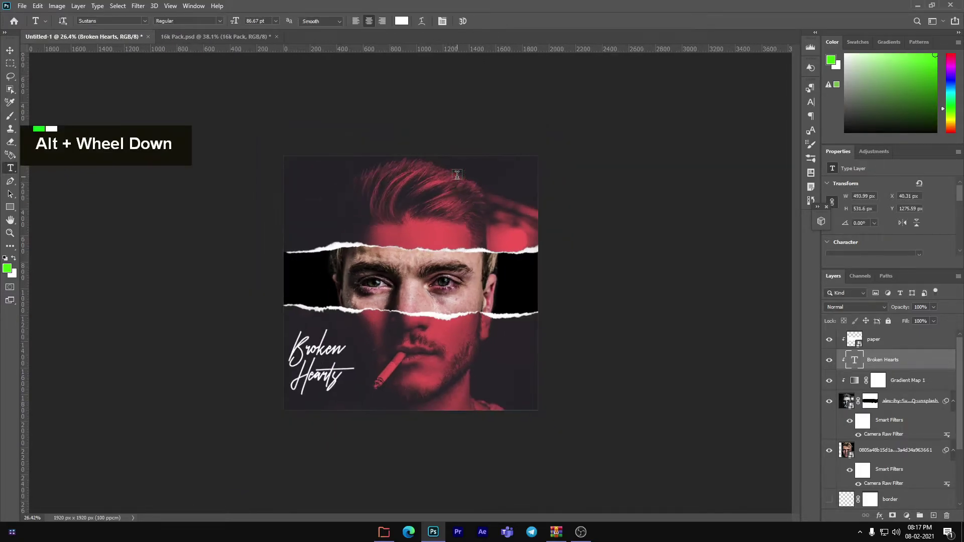
pyautogui.scroll(1, 458, 192)
pyautogui.hotkey('ctrl', 't')
pyautogui.press('Up')
pyautogui.press('Up')
pyautogui.press('Up')
pyautogui.press('Up')
pyautogui.press('Up')
pyautogui.press('Up')
pyautogui.press('Up')
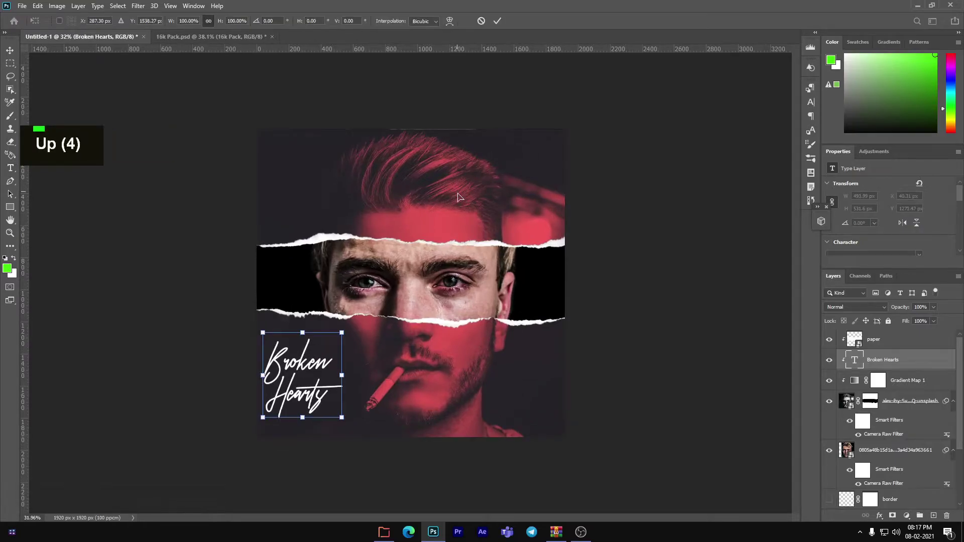
pyautogui.press('Up')
pyautogui.press('Up')
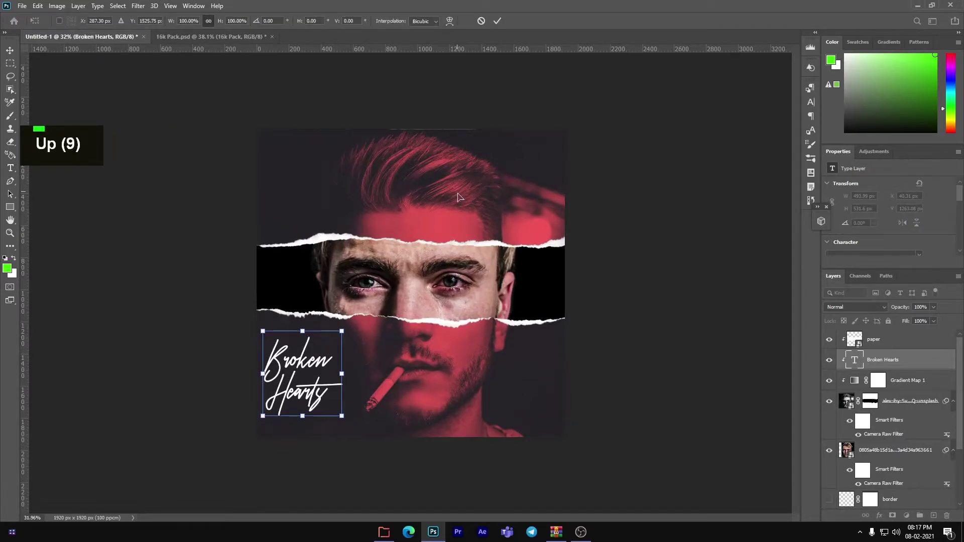
pyautogui.click(497, 23)
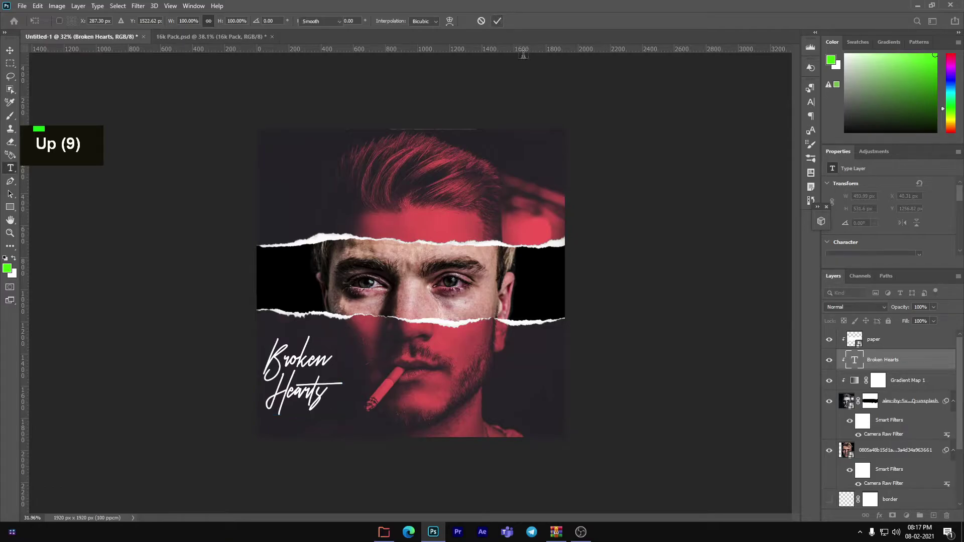
# Move the Broken Hearts text layer above the paper layer, keeping it clipped
pyautogui.moveTo(909, 363)
pyautogui.mouseDown()
pyautogui.moveTo(899, 335)
pyautogui.moveTo(913, 349)
pyautogui.mouseUp()
pyautogui.rightClick(913, 349)
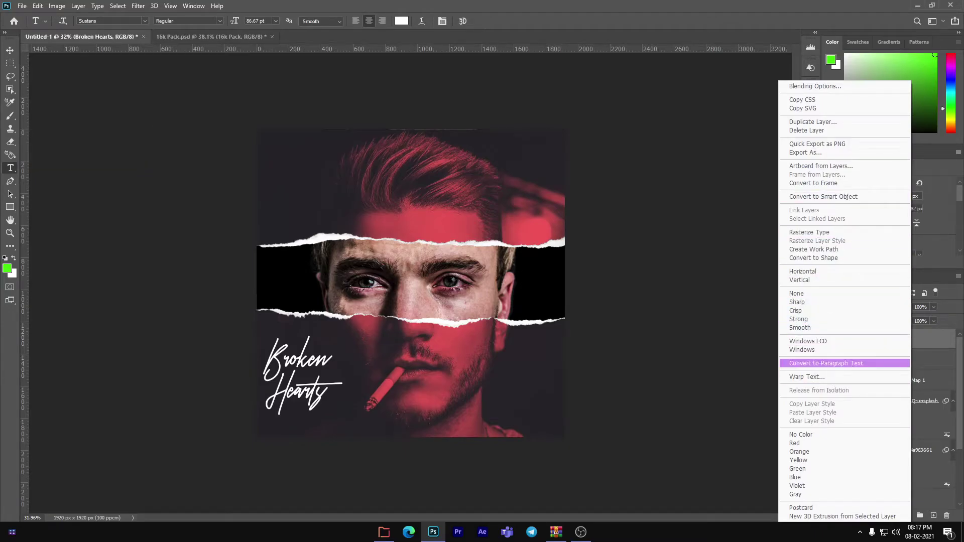
pyautogui.click(925, 333)
pyautogui.rightClick(926, 340)
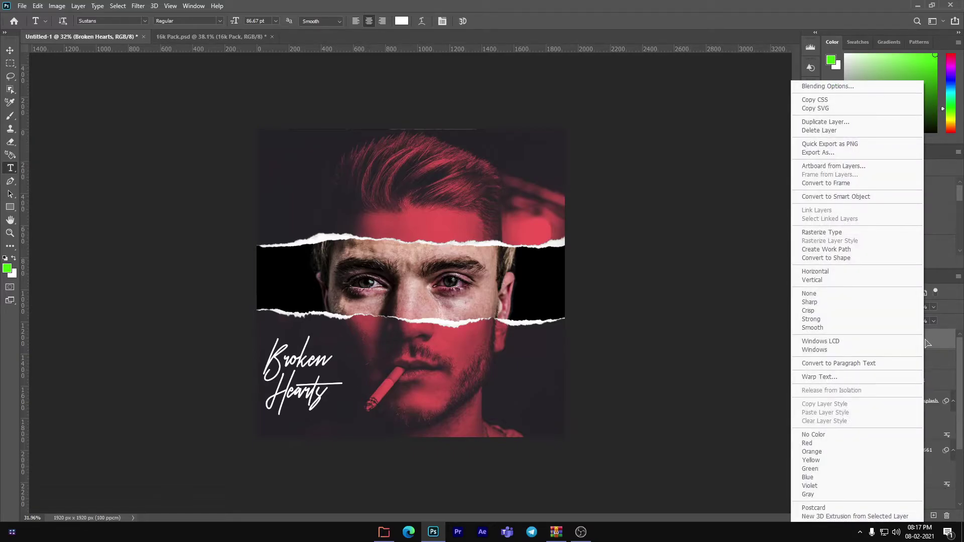
pyautogui.click(926, 343)
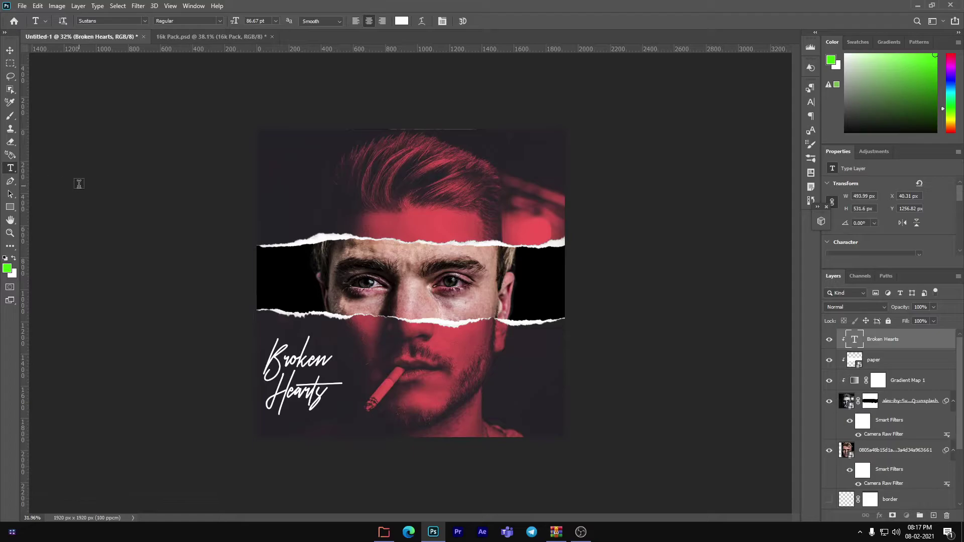
# Add a layer mask to the Broken Hearts text layer and choose the noise_1 brush at 1000 px
pyautogui.click(10, 116)
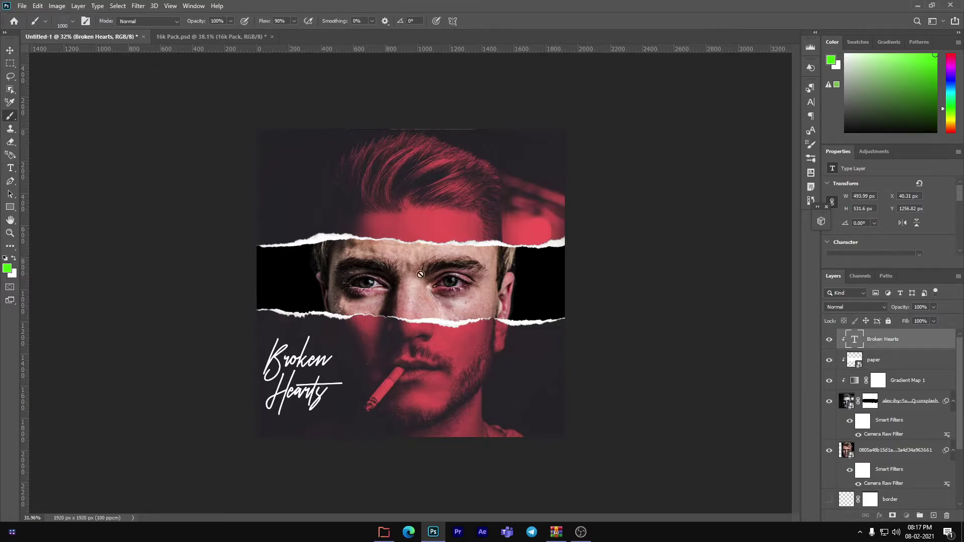
pyautogui.click(892, 515)
pyautogui.click(74, 22)
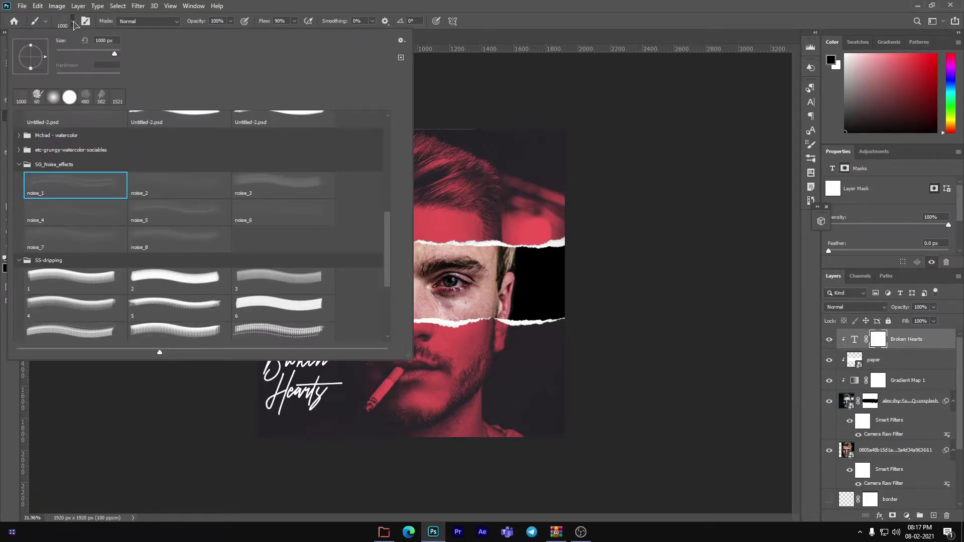
pyautogui.scroll(15, 266, 154)
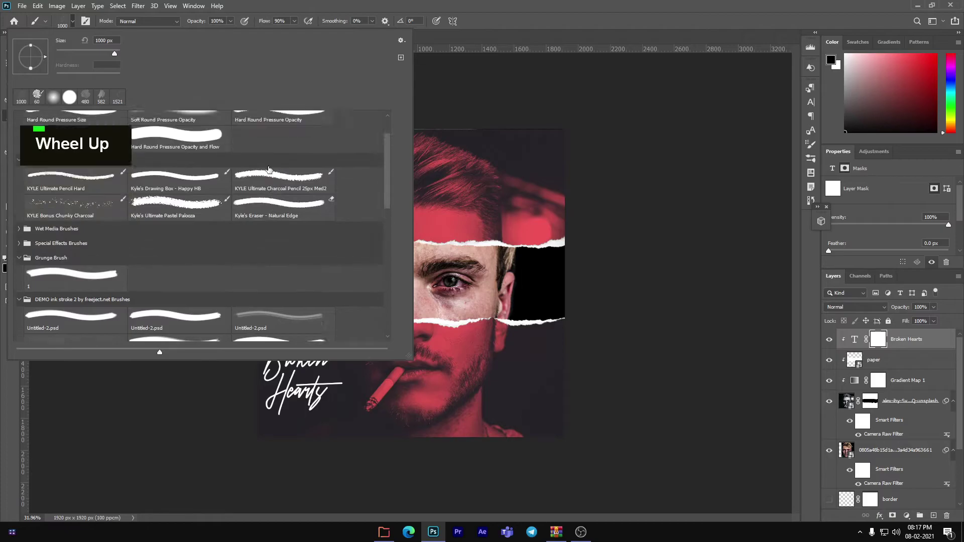
pyautogui.click(179, 217)
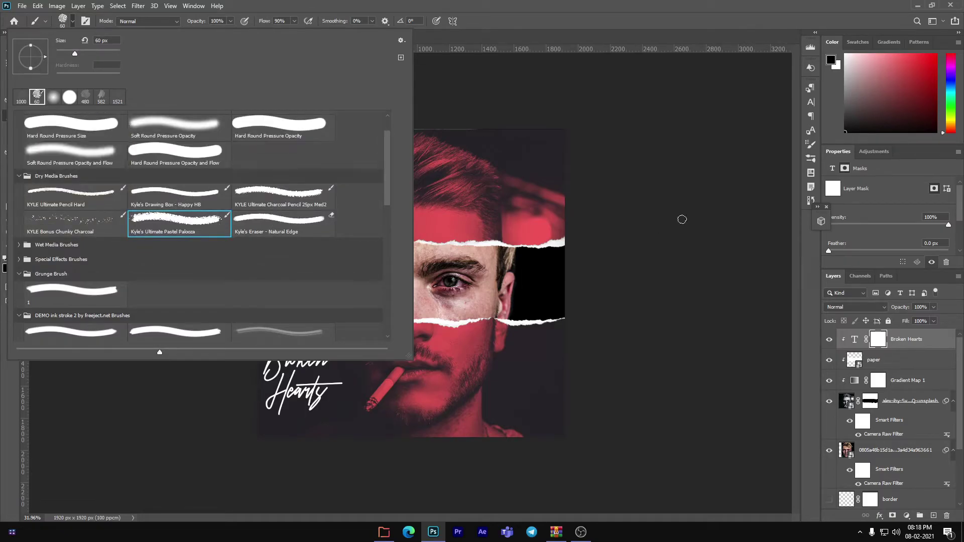
pyautogui.click(935, 340)
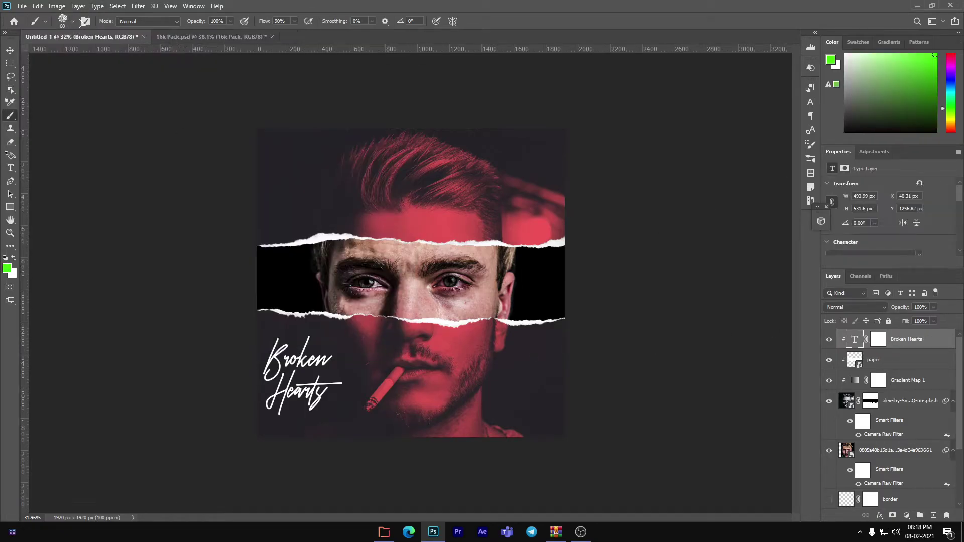
pyautogui.click(73, 22)
pyautogui.click(21, 97)
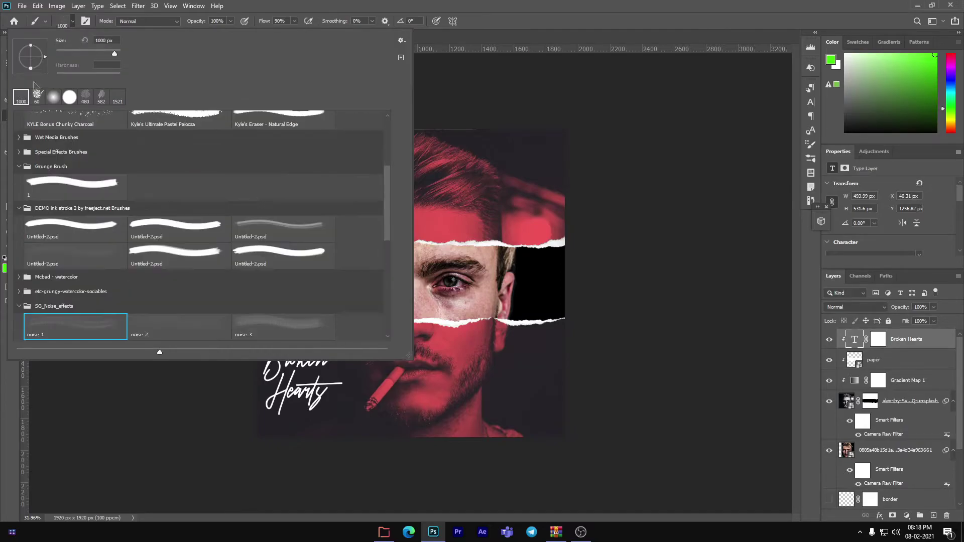
pyautogui.click(71, 26)
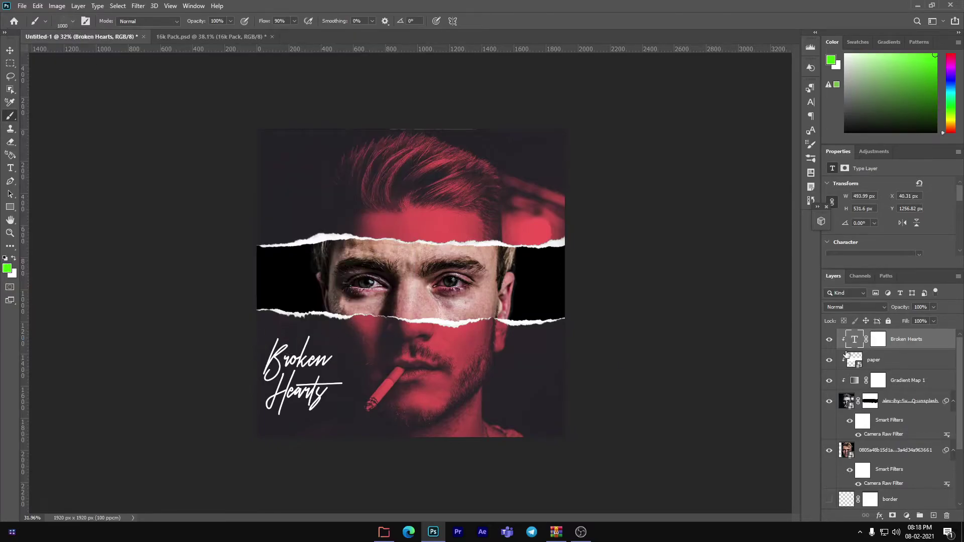
# Paint black noise speckles on the text layer's mask to give the Broken Hearts lettering a worn, grainy look
pyautogui.click(878, 339)
pyautogui.press('d')
pyautogui.doubleClick(352, 335)
pyautogui.scroll(5, 353, 335)
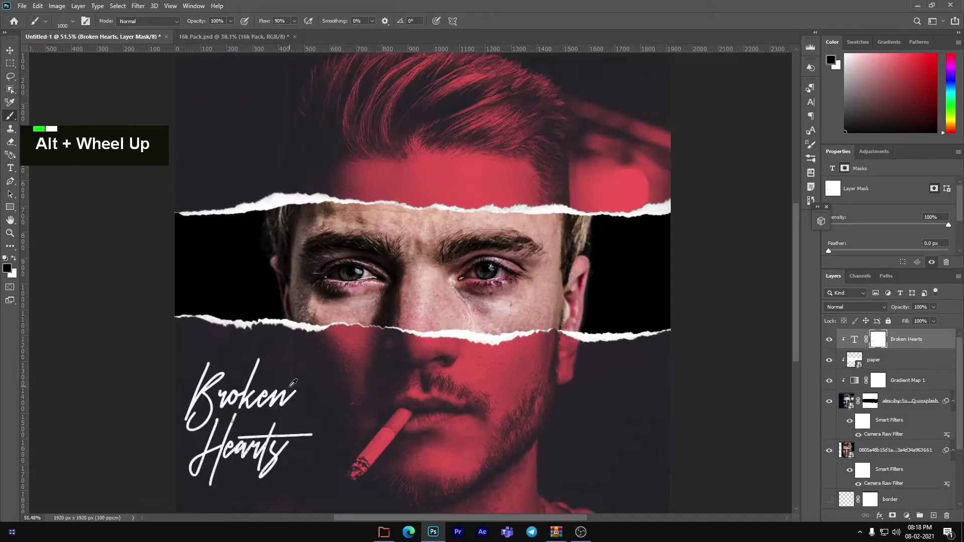
pyautogui.doubleClick(328, 332)
pyautogui.press('space')
pyautogui.moveTo(170, 512)
pyautogui.mouseDown()
pyautogui.moveTo(184, 425)
pyautogui.moveTo(200, 415)
pyautogui.moveTo(211, 452)
pyautogui.moveTo(261, 402)
pyautogui.moveTo(251, 427)
pyautogui.mouseUp()
pyautogui.scroll(-5, 310, 437)
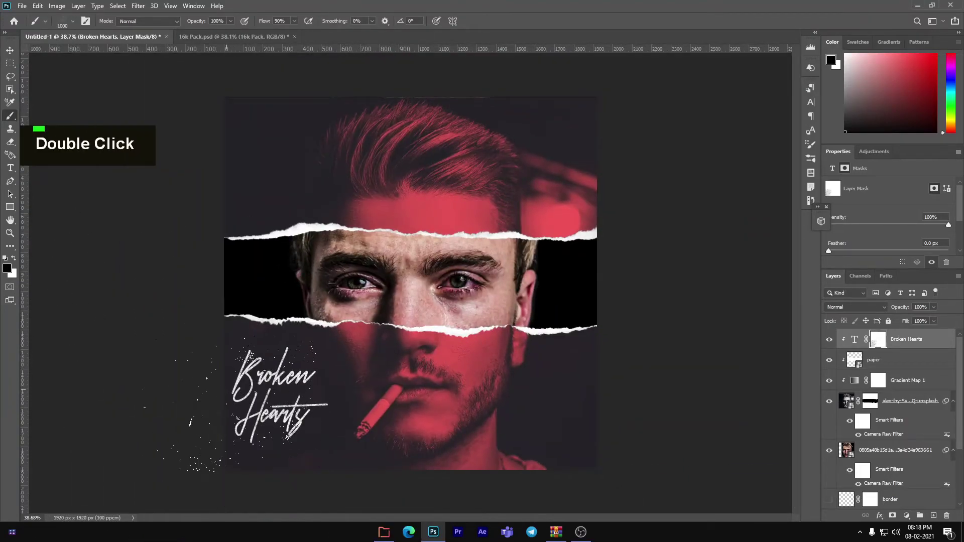
# Move the hidden Texture layer to the top of the layer stack and make it visible
pyautogui.scroll(1, 509, 389)
pyautogui.scroll(-3, 885, 426)
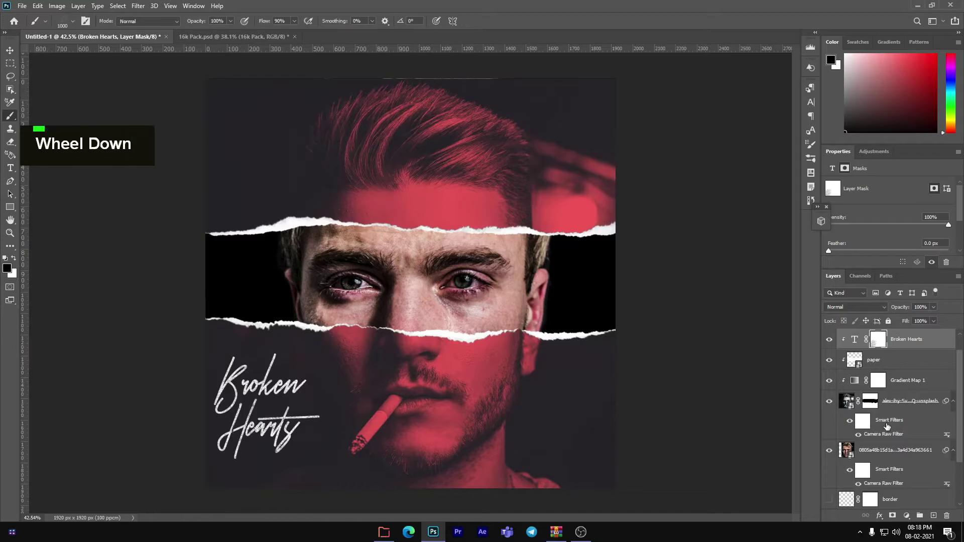
pyautogui.scroll(1, 882, 442)
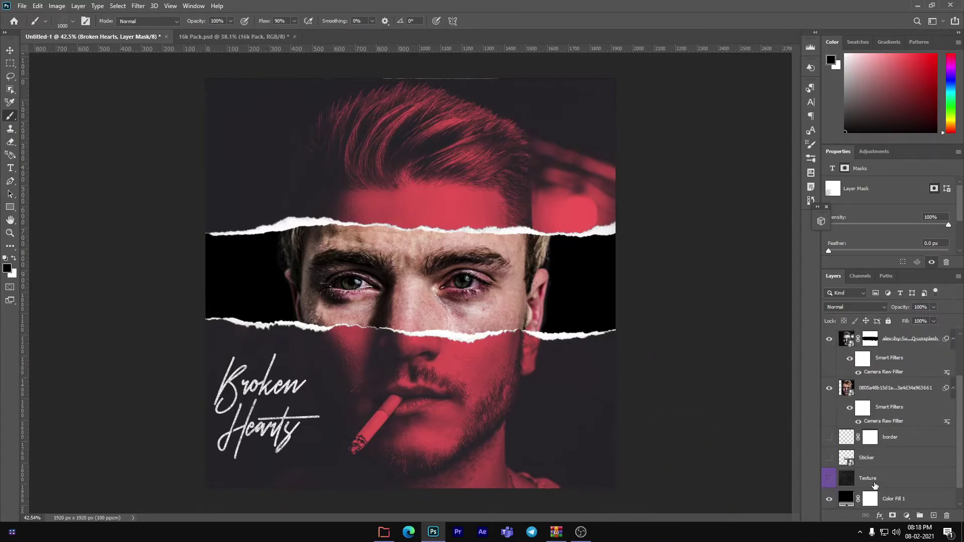
pyautogui.moveTo(892, 487); pyautogui.dragTo(885, 339)
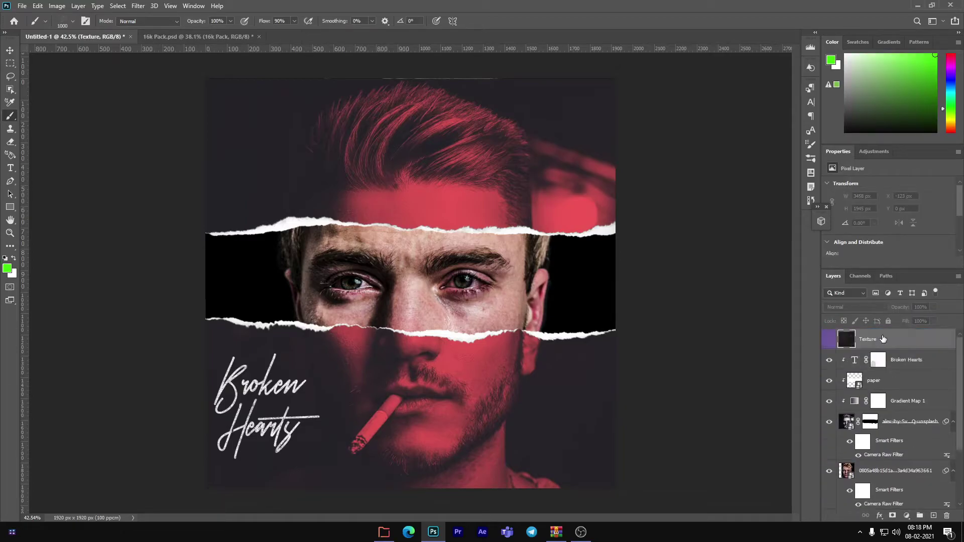
pyautogui.click(828, 341)
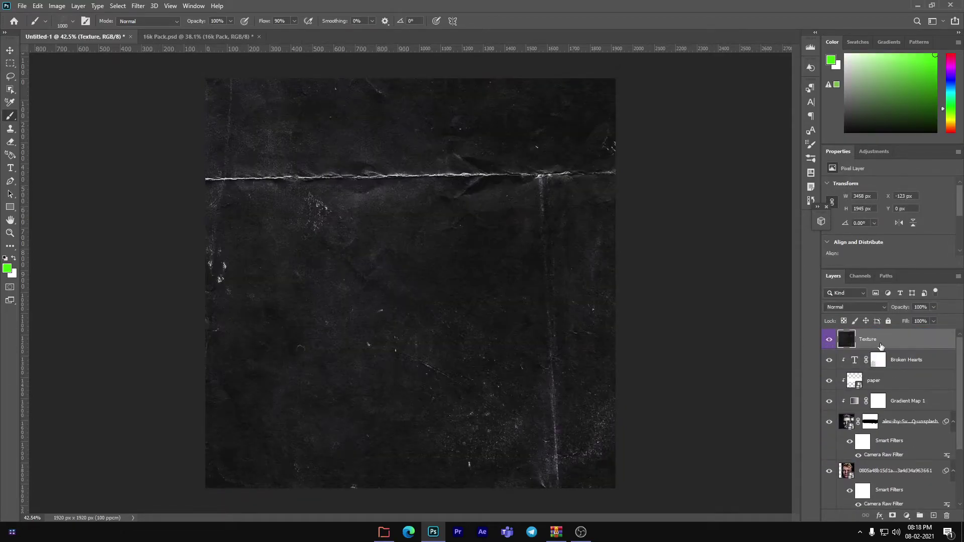
# Move the Texture layer about 206 px to the left across the canvas
pyautogui.press('ctrl')
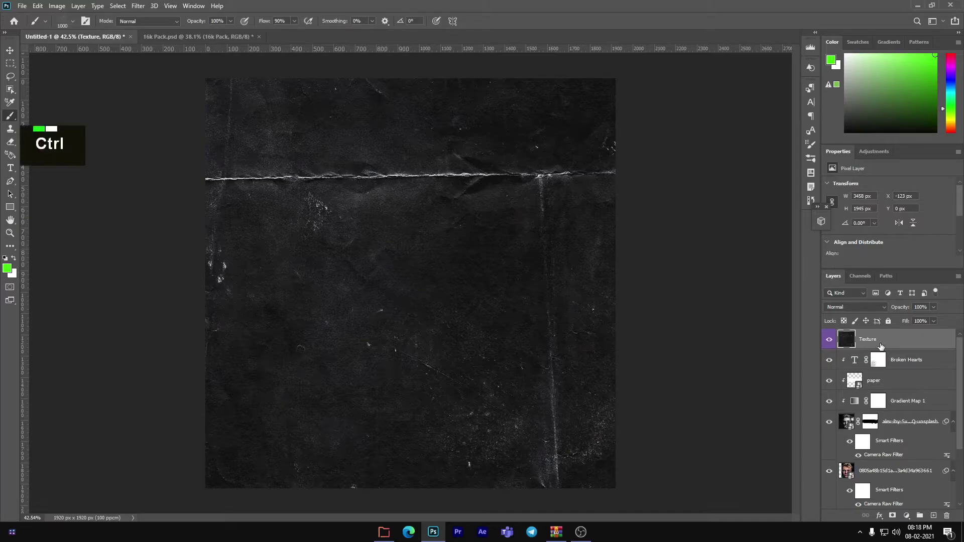
pyautogui.hotkey('ctrl', 't')
pyautogui.keyDown('alt'); pyautogui.scroll(-4, 675, 276); pyautogui.keyUp('alt')
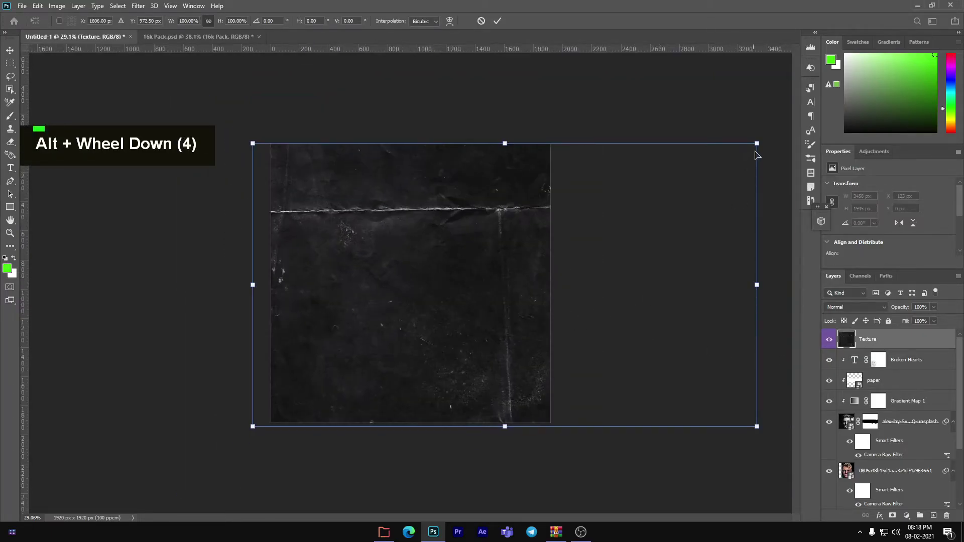
pyautogui.moveTo(642, 251); pyautogui.dragTo(611, 250)
pyautogui.click(495, 23)
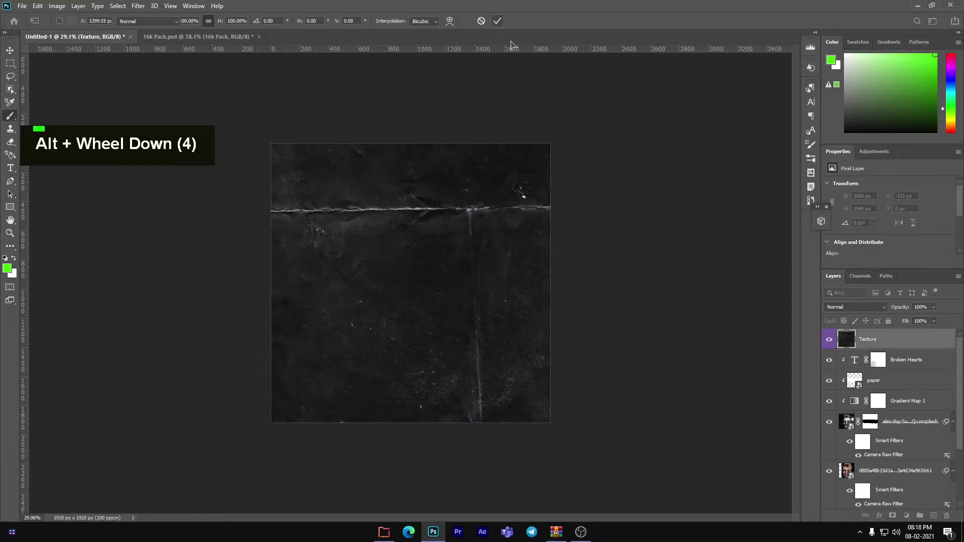
# Set the Texture layer's blending mode to Lighten
pyautogui.press('b')
pyautogui.click(838, 307)
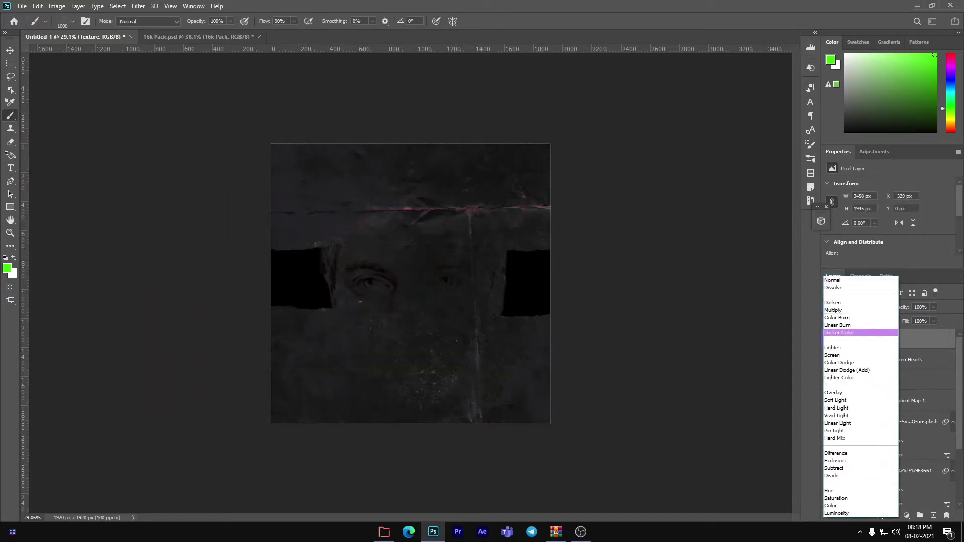
pyautogui.click(841, 347)
pyautogui.scroll(1, 607, 349)
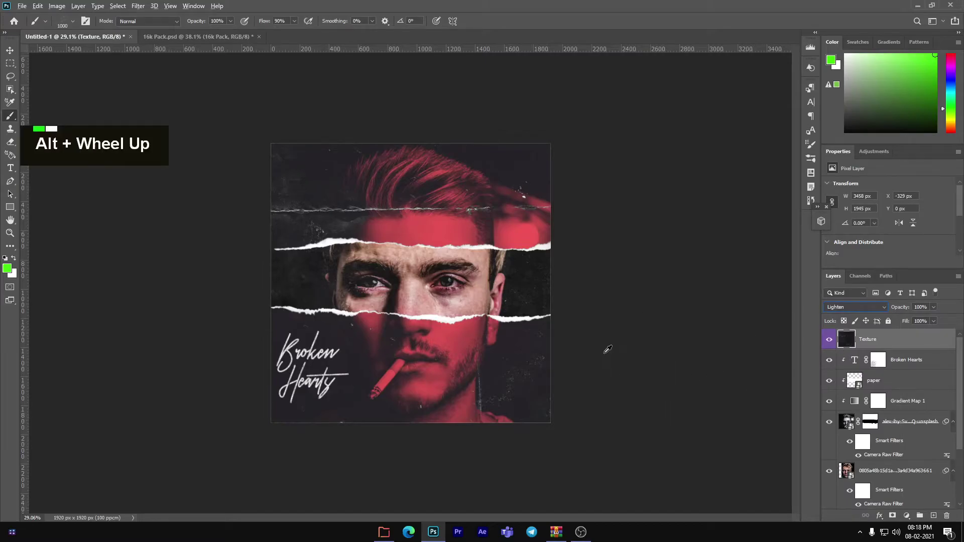
# Reposition the Texture layer back to the right and slightly up, to about X -113 px and Y -12 px
pyautogui.press('v')
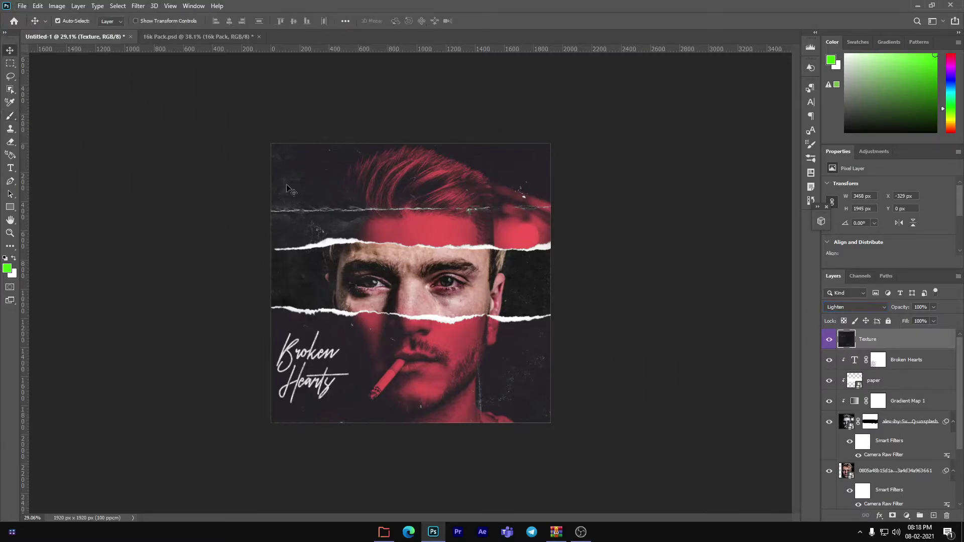
pyautogui.scroll(2, 596, 308)
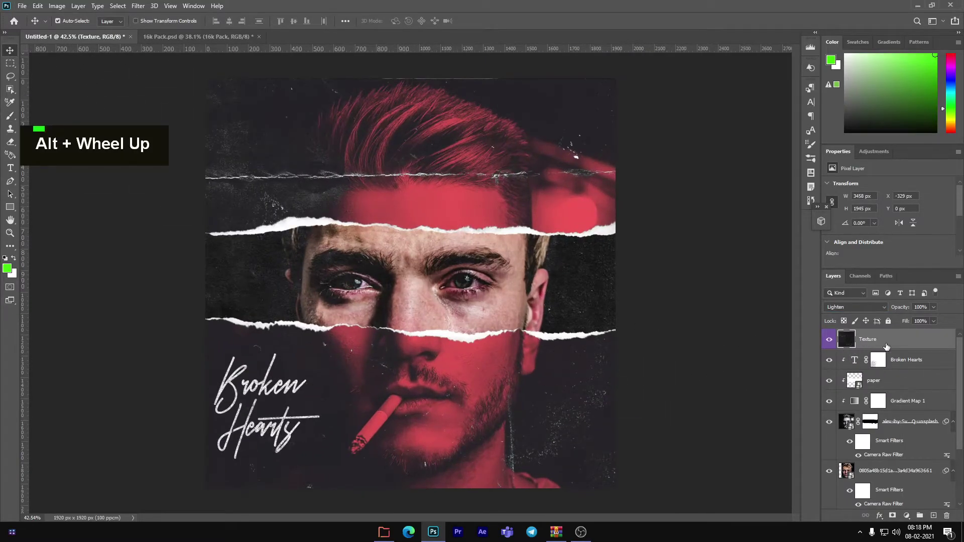
pyautogui.hotkey('ctrl', 't')
pyautogui.moveTo(547, 301); pyautogui.dragTo(605, 298)
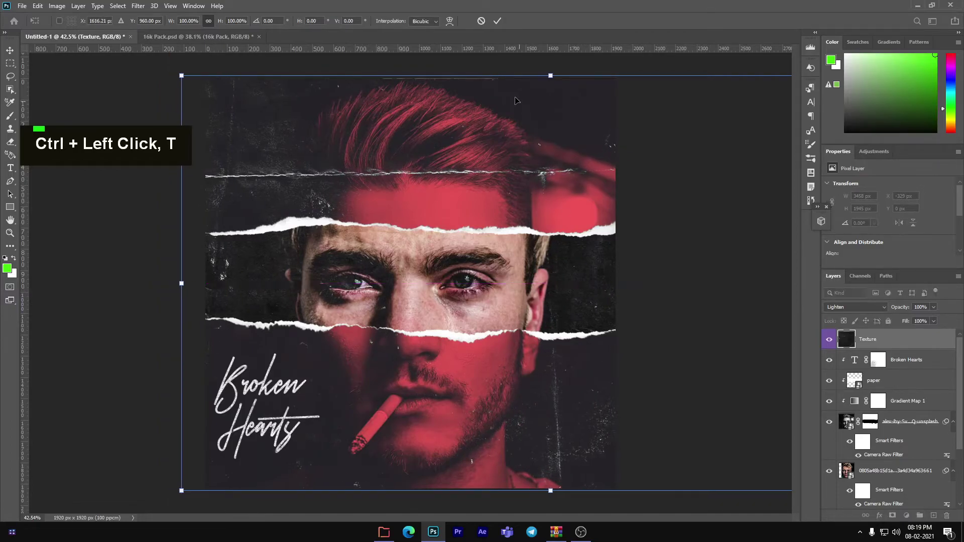
pyautogui.click(497, 21)
pyautogui.keyDown('alt'); pyautogui.scroll(-2, 525, 308); pyautogui.keyUp('alt')
pyautogui.keyDown('alt'); pyautogui.scroll(-2, 526, 308); pyautogui.keyUp('alt')
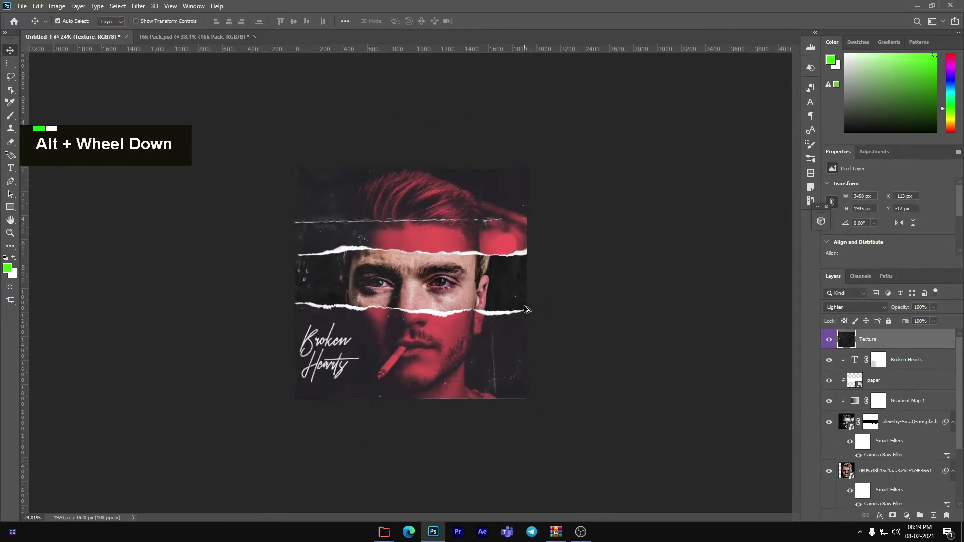
pyautogui.keyDown('alt'); pyautogui.scroll(4, 504, 379); pyautogui.keyUp('alt')
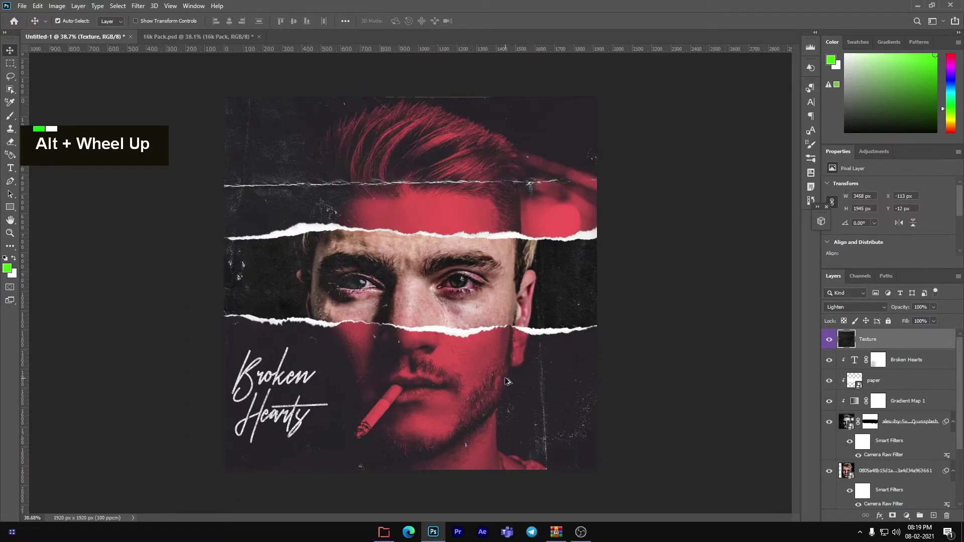
pyautogui.keyDown('alt'); pyautogui.scroll(1, 597, 387); pyautogui.keyUp('alt')
# Raise the exposure slightly in the Camera Raw smart filter of the black-and-white smoking portrait layer
pyautogui.scroll(-4, 930, 442)
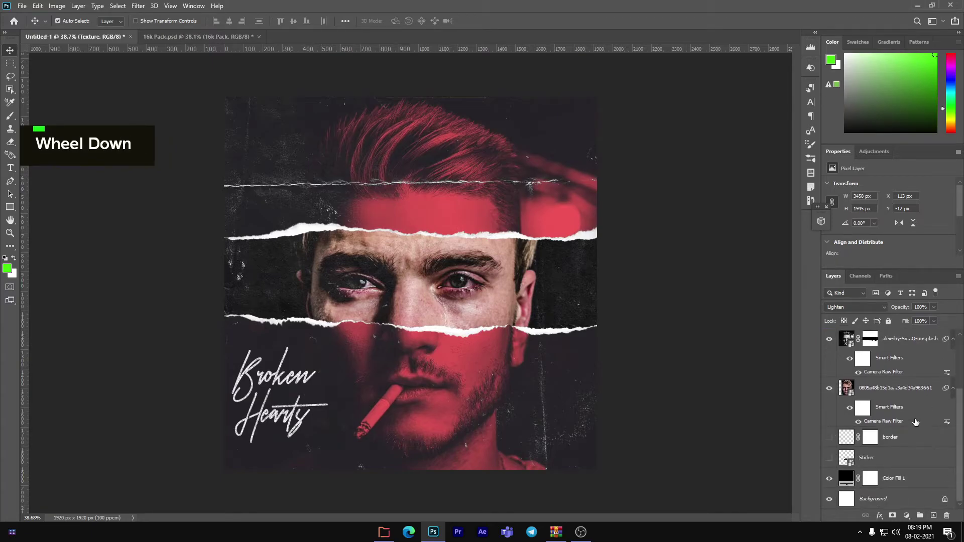
pyautogui.doubleClick(884, 374)
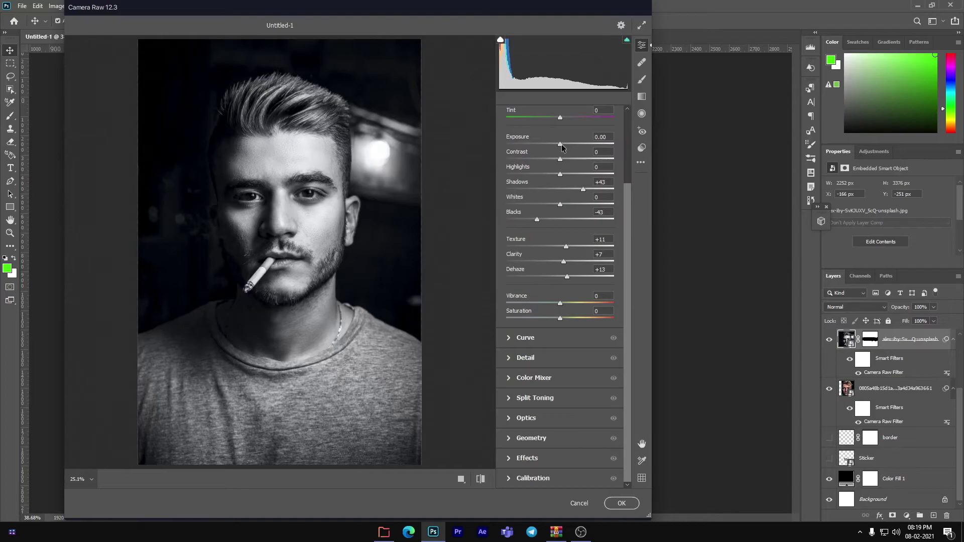
pyautogui.moveTo(563, 146); pyautogui.dragTo(564, 146)
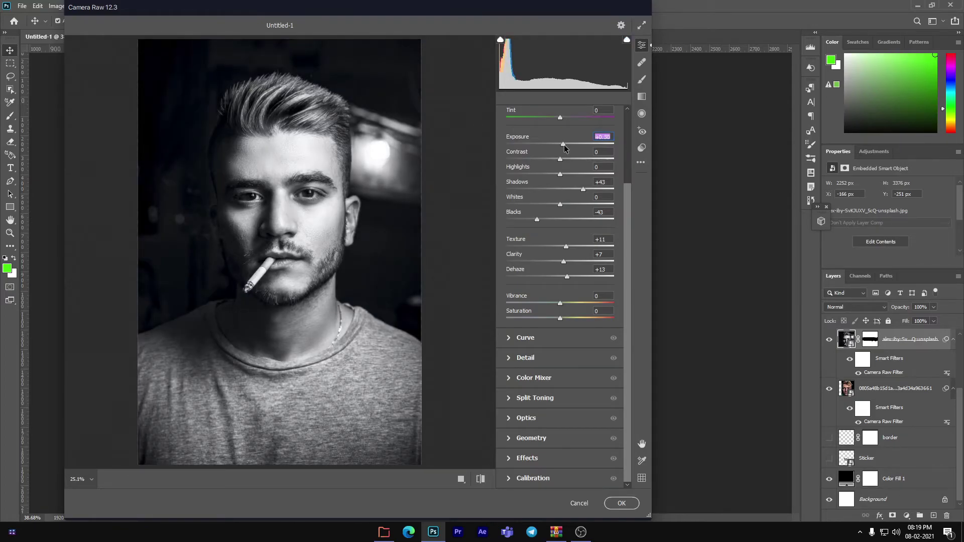
pyautogui.click(619, 503)
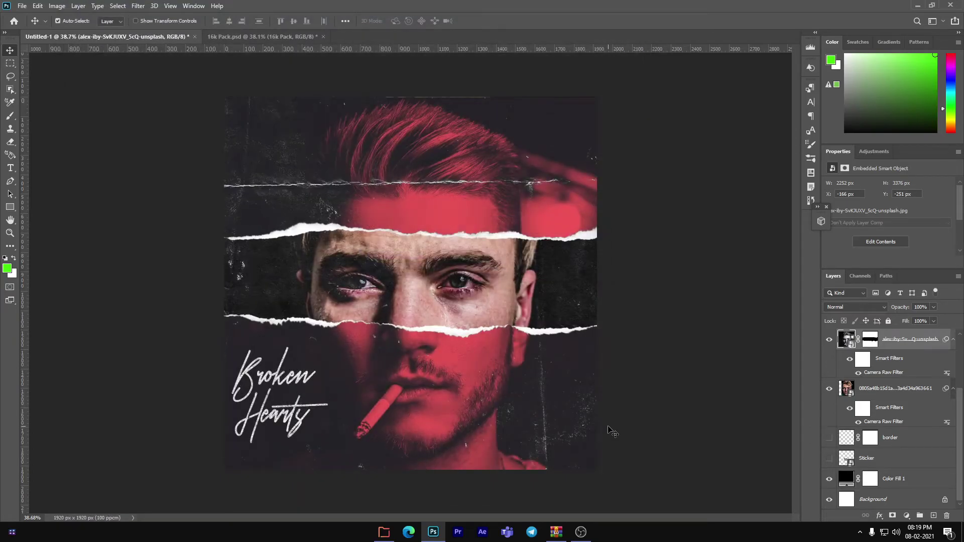
pyautogui.keyDown('alt'); pyautogui.scroll(1, 609, 428); pyautogui.keyUp('alt')
pyautogui.keyDown('alt'); pyautogui.scroll(-2, 609, 428); pyautogui.keyUp('alt')
pyautogui.keyDown('alt'); pyautogui.scroll(1, 609, 428); pyautogui.keyUp('alt')
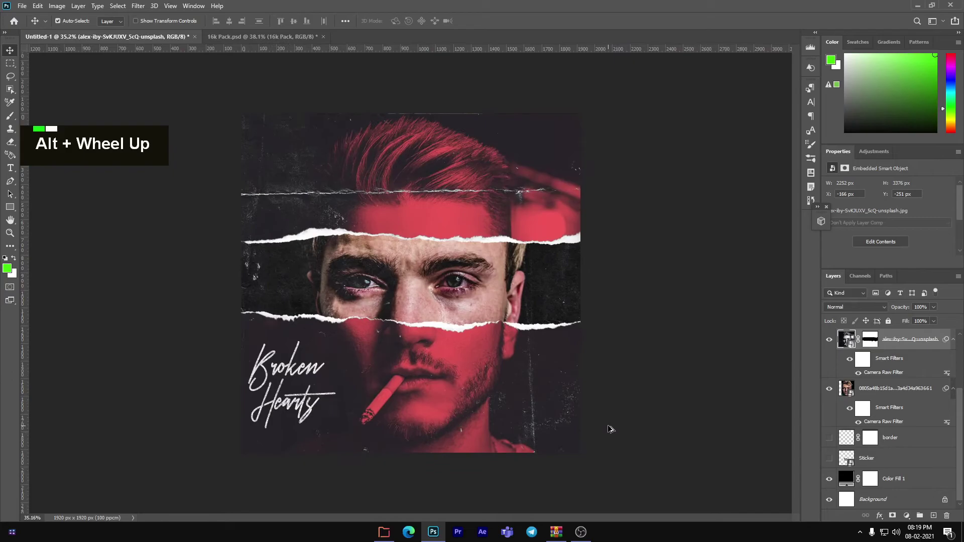
# Enlarge the Broken Hearts text to about 108.77% and keep it in the poster's lower-left corner
pyautogui.scroll(2, 863, 400)
pyautogui.scroll(2, 862, 400)
pyautogui.scroll(-2, 890, 379)
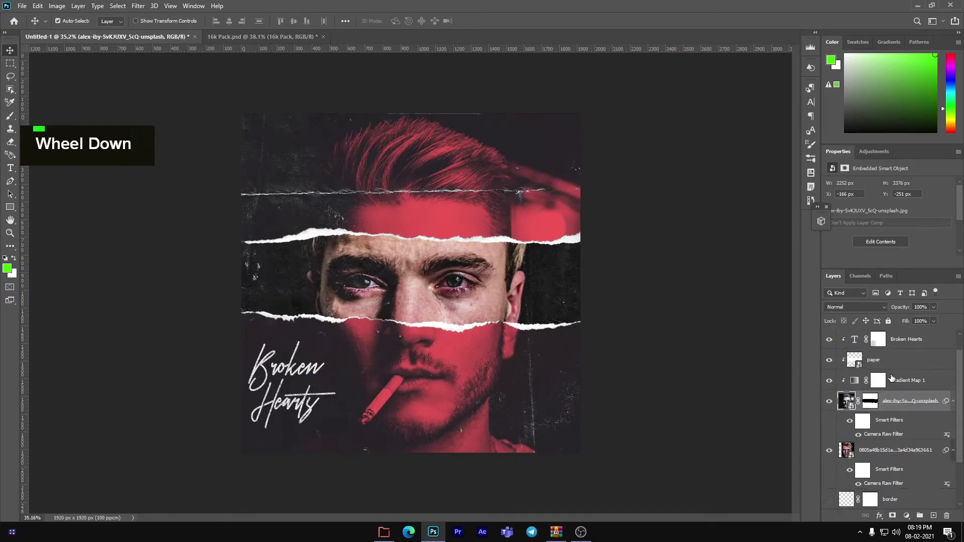
pyautogui.scroll(2, 893, 377)
pyautogui.click(926, 361)
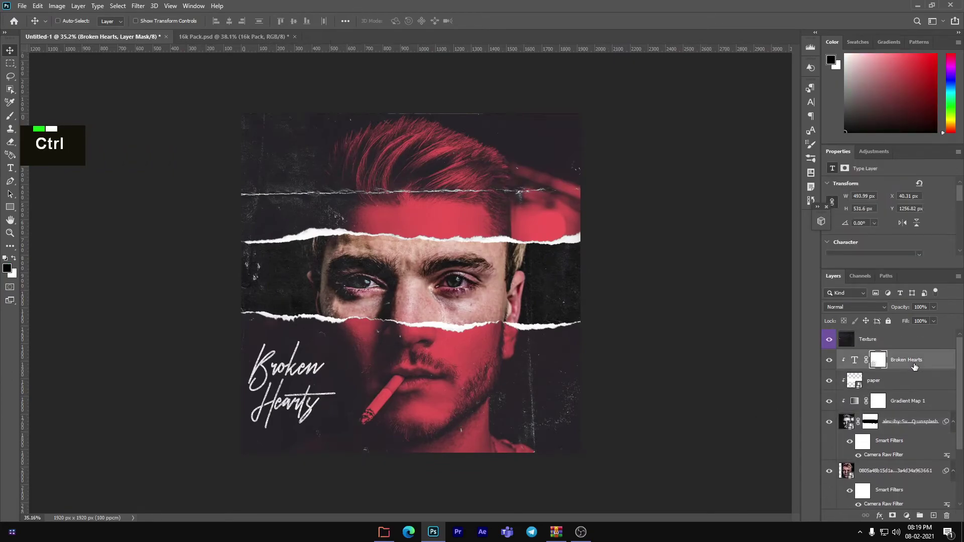
pyautogui.hotkey('ctrl', 't')
pyautogui.moveTo(335, 429)
pyautogui.mouseDown()
pyautogui.moveTo(342, 435)
pyautogui.moveTo(322, 431)
pyautogui.mouseUp()
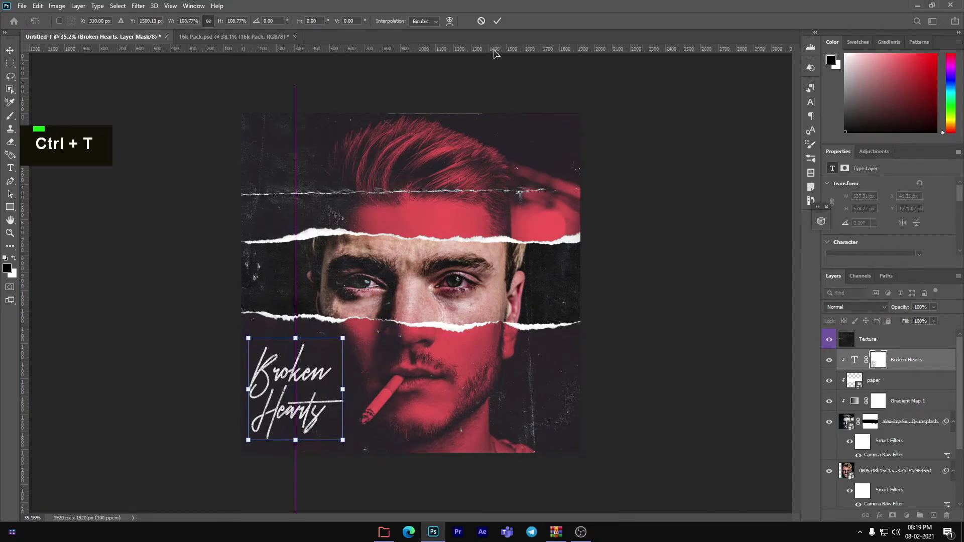
pyautogui.click(496, 21)
# Move the Sticker layer directly below the Texture layer and make it visible
pyautogui.scroll(-3, 898, 458)
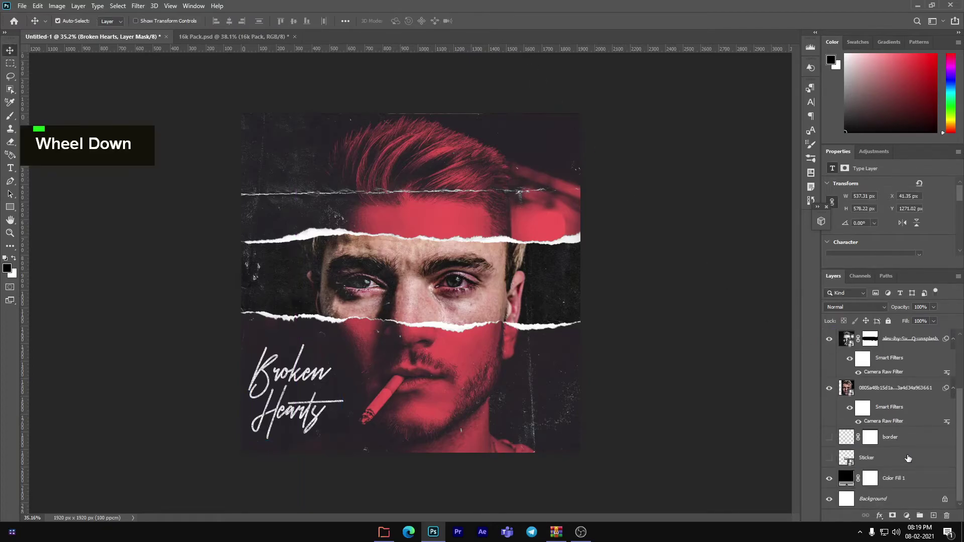
pyautogui.moveTo(905, 457); pyautogui.dragTo(894, 347)
pyautogui.press('ctrl')
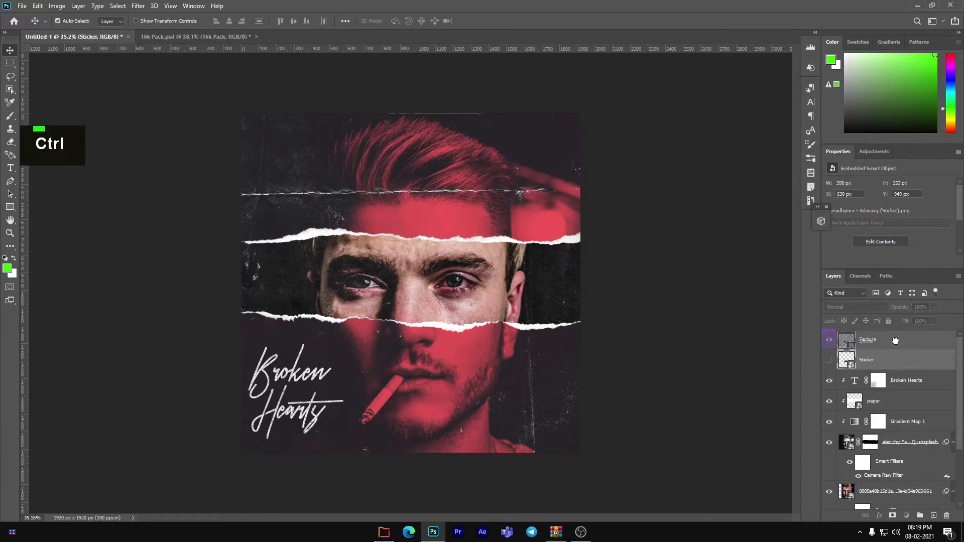
pyautogui.hotkey('ctrl', 't')
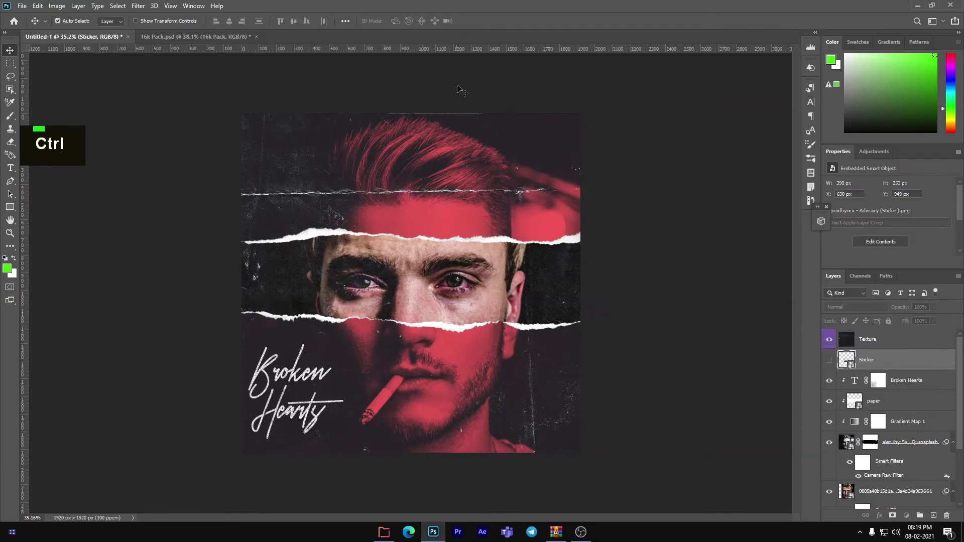
pyautogui.click(828, 360)
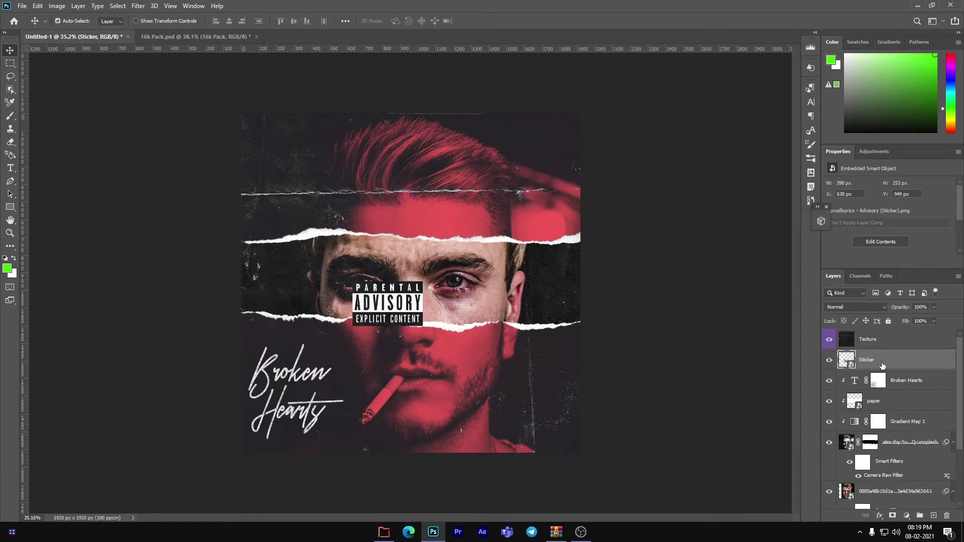
# Scale the Parental Advisory sticker down to about 1.98% and place it in the poster's lower-right corner
pyautogui.hotkey('ctrl', 't')
pyautogui.moveTo(403, 319); pyautogui.dragTo(515, 408)
pyautogui.scroll(5, 516, 407)
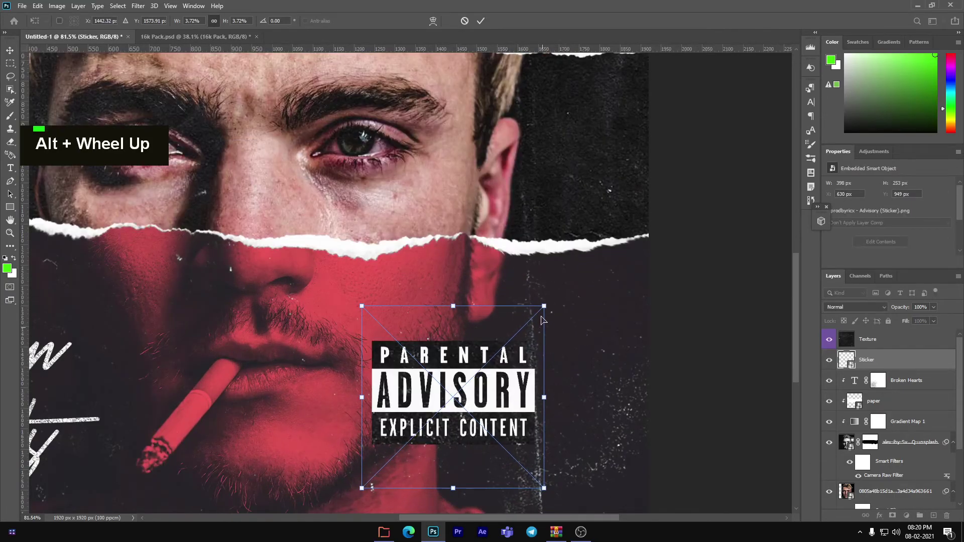
pyautogui.doubleClick(543, 305)
pyautogui.moveTo(543, 305); pyautogui.dragTo(579, 445)
pyautogui.keyDown('alt'); pyautogui.scroll(-5, 476, 375); pyautogui.keyUp('alt')
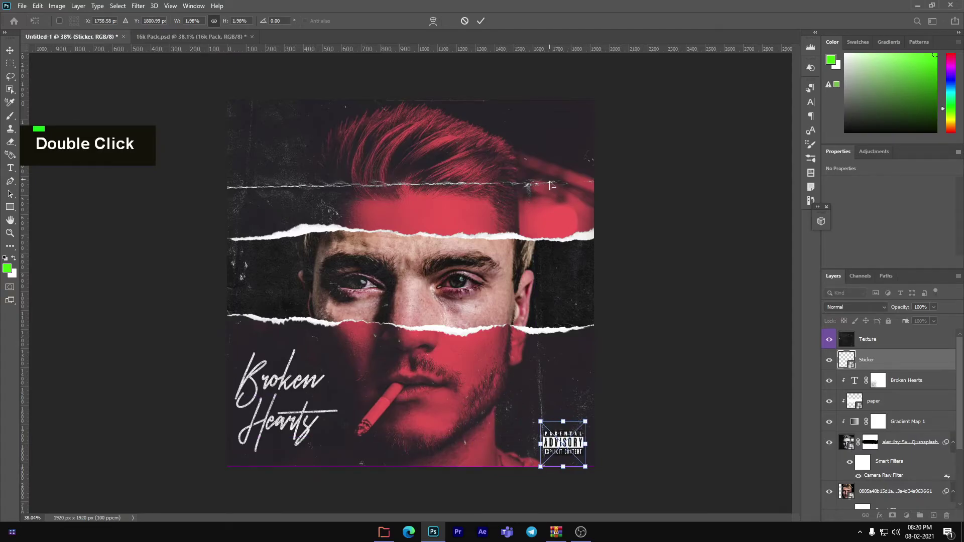
# Nudge the sticker left and down to about X 1745 px and Y 1827 px and apply the transform
pyautogui.press('Left')
pyautogui.press('Down')
pyautogui.press('Down')
pyautogui.press('Down')
pyautogui.press('Down')
pyautogui.press('Down')
pyautogui.press('Down')
pyautogui.press('Down')
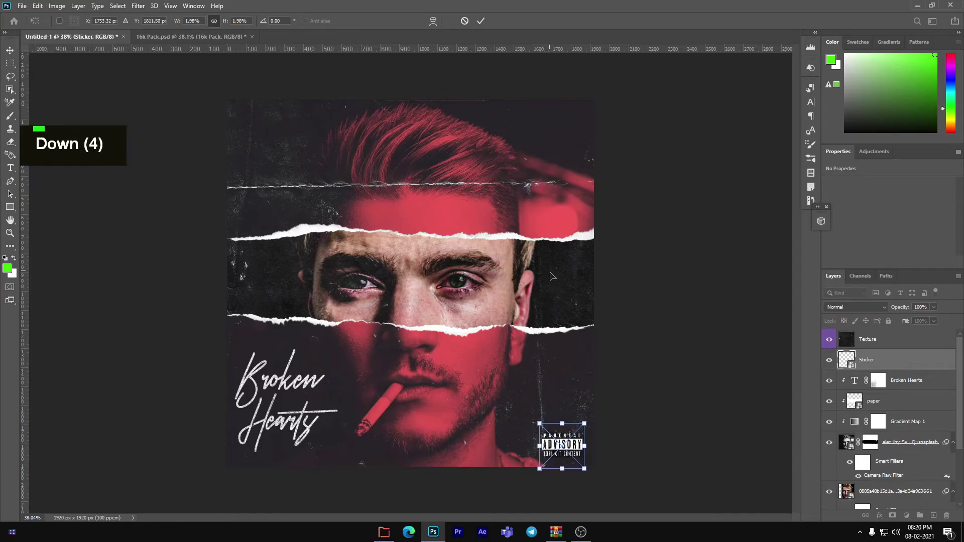
pyautogui.press('Left')
pyautogui.press('Left')
pyautogui.press('Down')
pyautogui.press('Down')
pyautogui.press('Down')
pyautogui.press('Left')
pyautogui.press('Right')
pyautogui.press('Left')
pyautogui.press('Left')
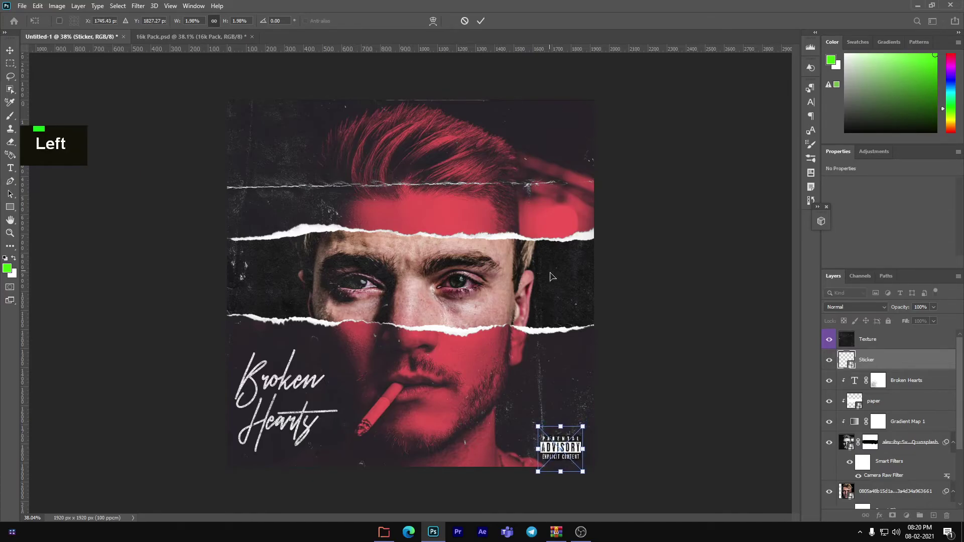
pyautogui.click(485, 24)
# Nudge the sticker up 20 px to about Y 1807 px and apply the transform
pyautogui.scroll(-3, 550, 255)
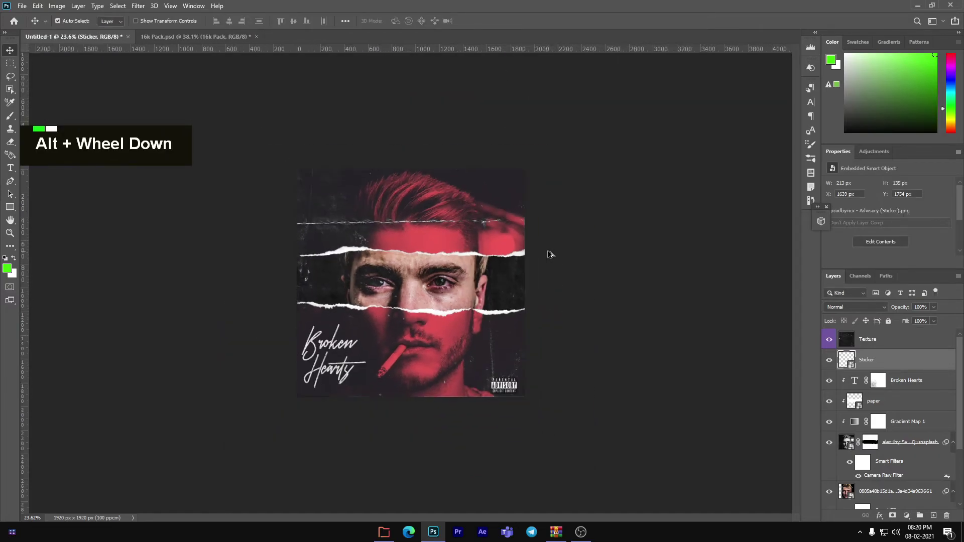
pyautogui.scroll(1, 550, 254)
pyautogui.hotkey('ctrl', 't')
pyautogui.hotkey('shift', 'Up')
pyautogui.hotkey('shift', 'Up')
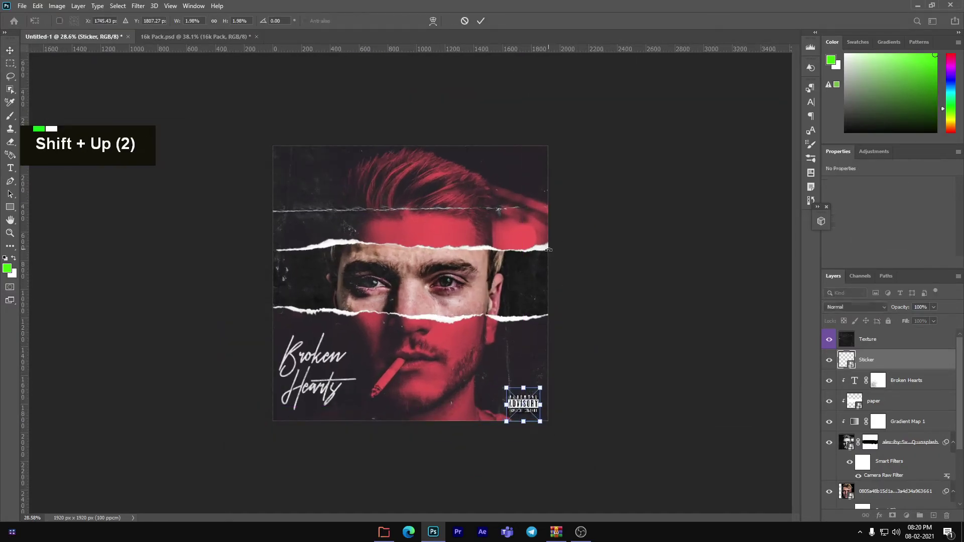
pyautogui.click(480, 21)
pyautogui.scroll(-1, 508, 230)
pyautogui.scroll(3, 510, 256)
pyautogui.scroll(2, 509, 257)
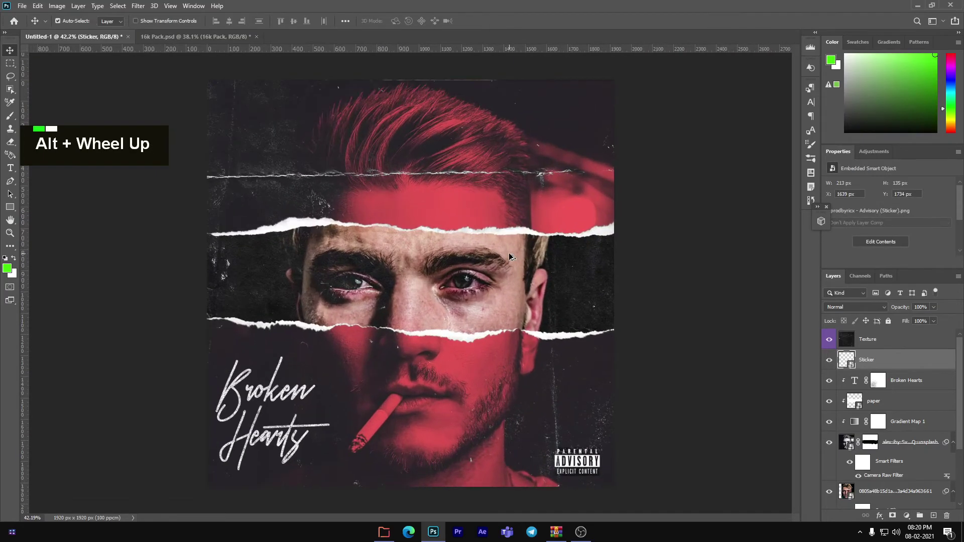
pyautogui.scroll(-1, 508, 252)
# Move the border layer to the top of the layer stack and make it visible
pyautogui.scroll(-3, 886, 451)
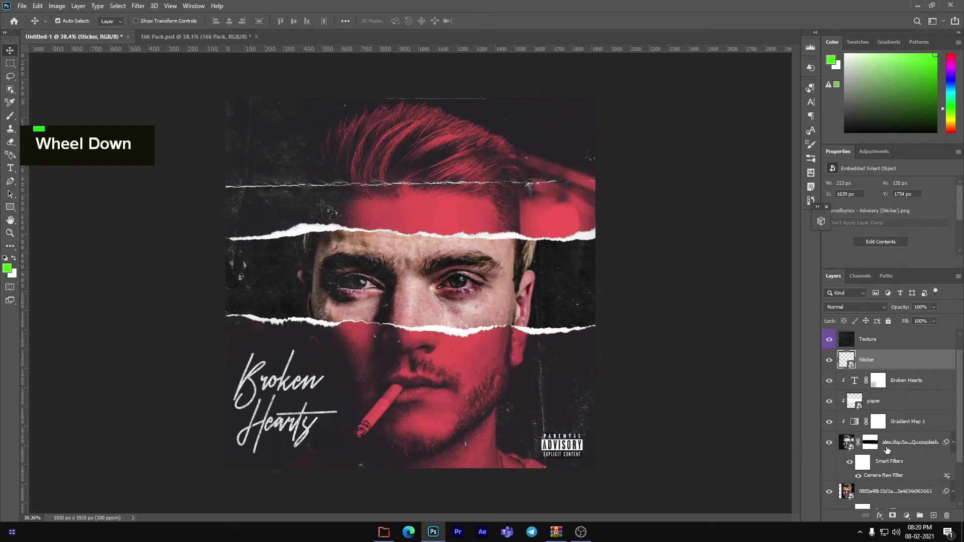
pyautogui.scroll(3, 886, 451)
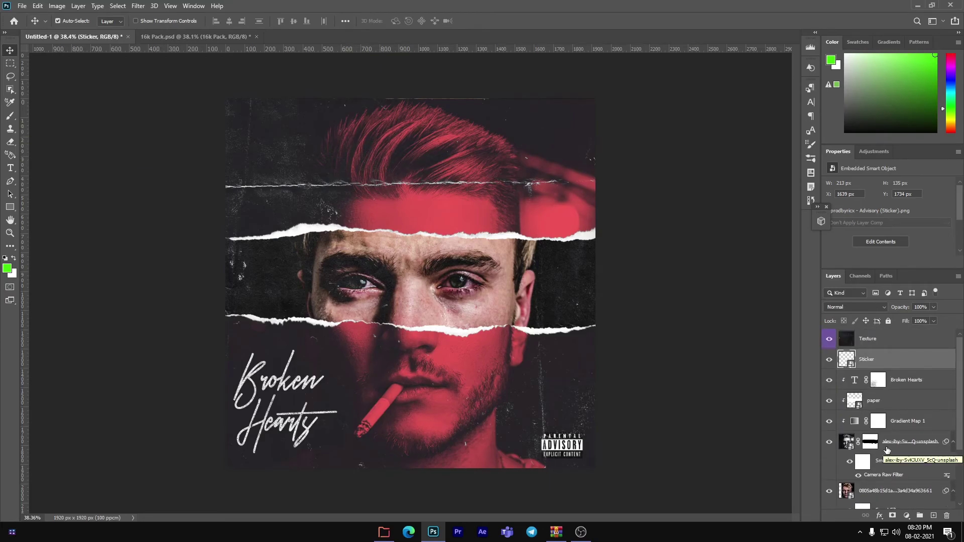
pyautogui.scroll(-3, 886, 450)
pyautogui.moveTo(899, 465); pyautogui.dragTo(887, 337)
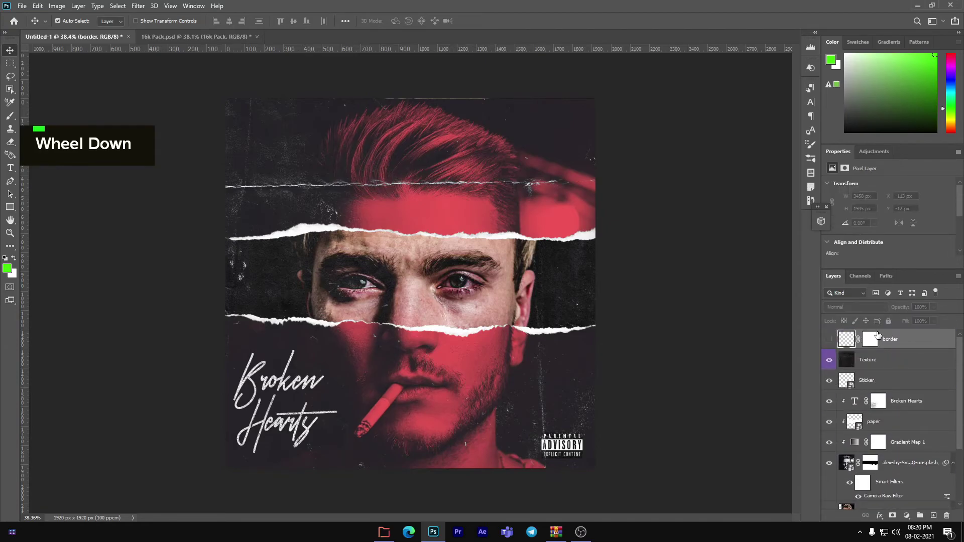
pyautogui.click(829, 338)
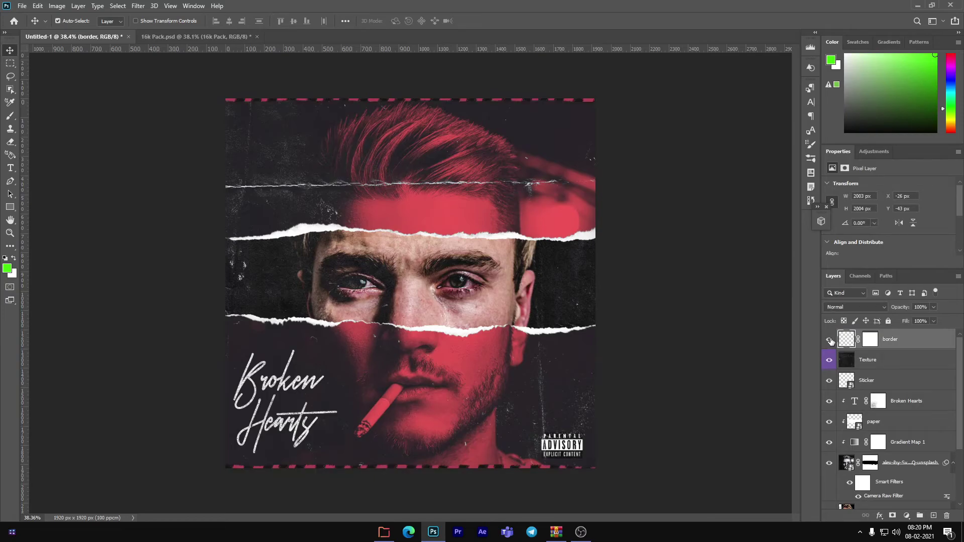
# Set the border layer's blend mode to Lighten, keeping its opacity at 100%
pyautogui.click(853, 307)
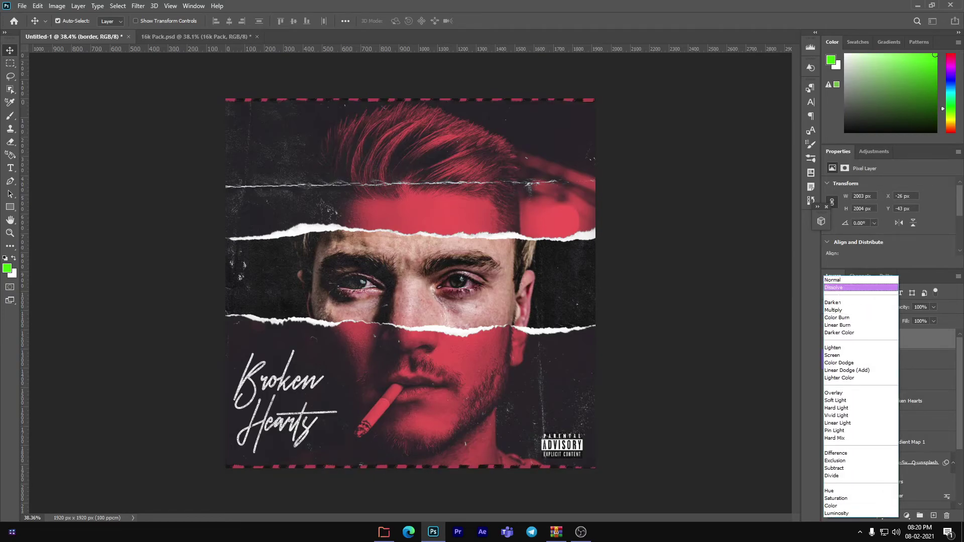
pyautogui.press('Down')
pyautogui.press('Down')
pyautogui.press('Down')
pyautogui.press('Down')
pyautogui.press('Down')
pyautogui.press('Down')
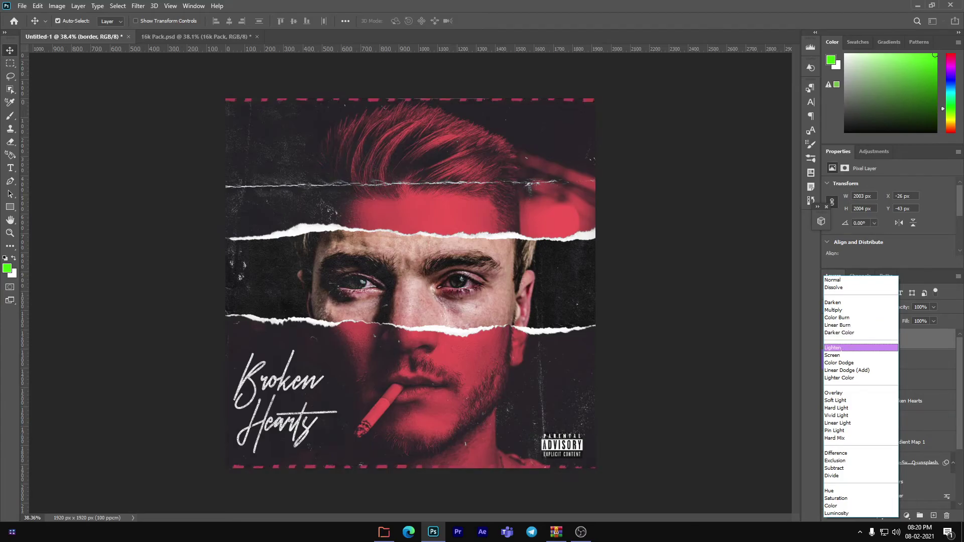
pyautogui.press('Return')
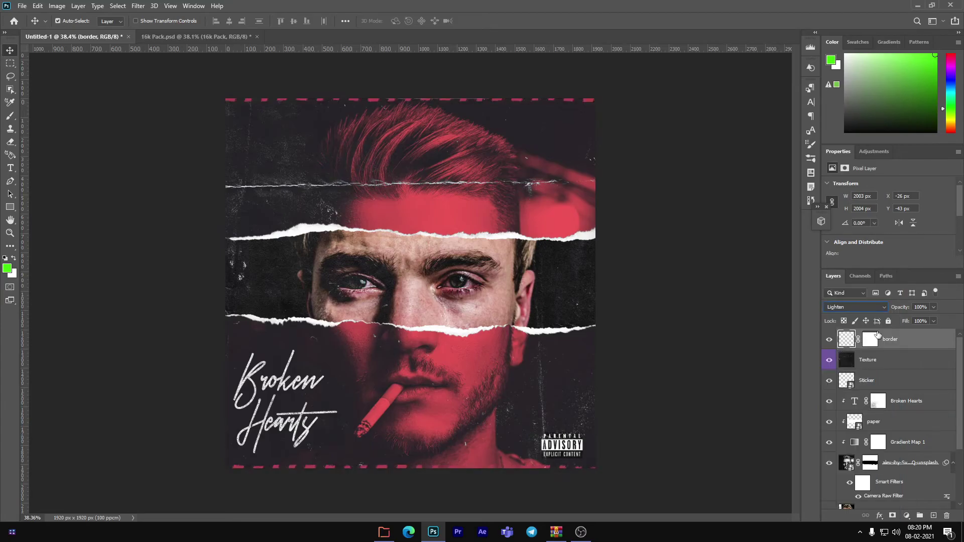
pyautogui.moveTo(934, 307)
pyautogui.mouseDown()
pyautogui.moveTo(916, 324)
pyautogui.moveTo(937, 323)
pyautogui.mouseUp()
pyautogui.scroll(-1, 510, 368)
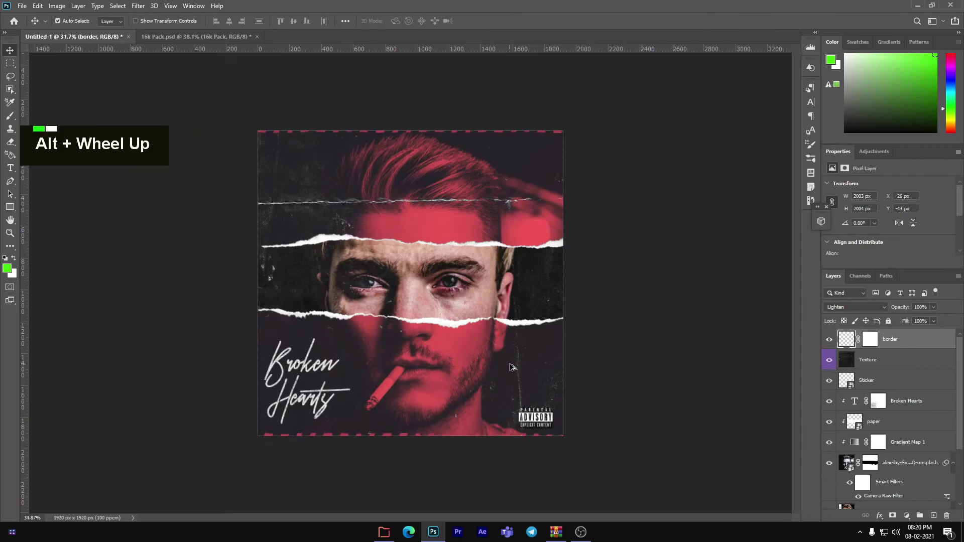
pyautogui.scroll(2, 510, 368)
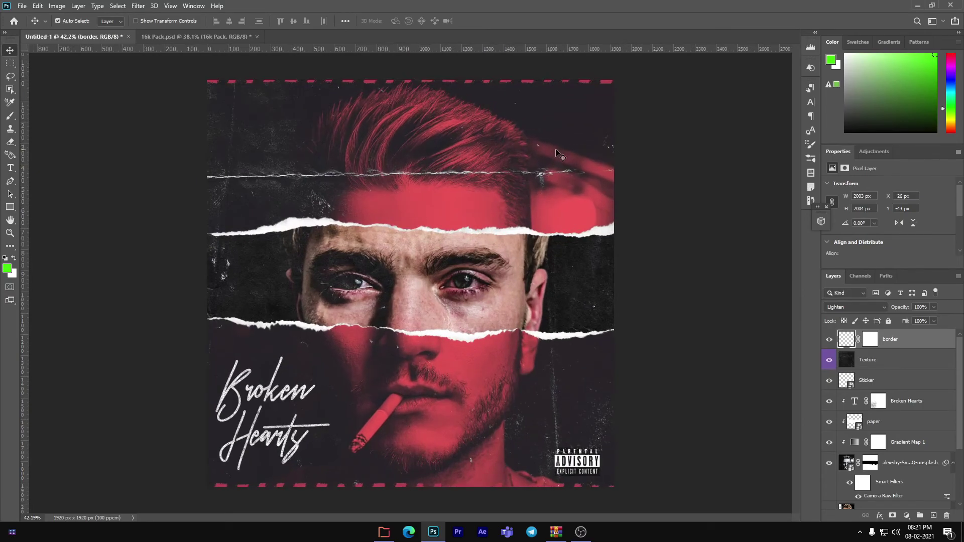
# Unlock the Background layer and put all layers, from it up to the border layer, into one group
pyautogui.scroll(-3, 905, 378)
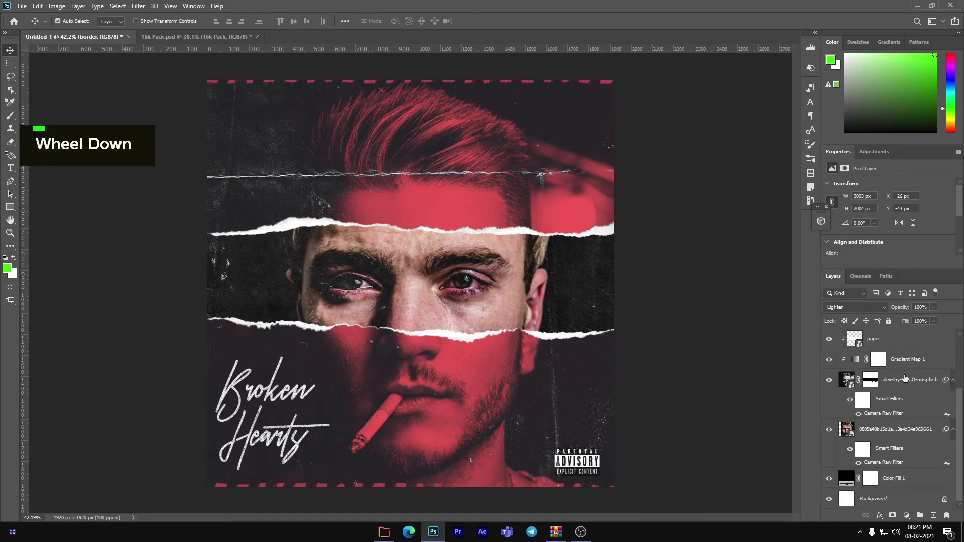
pyautogui.keyDown('shift'); pyautogui.click(919, 507); pyautogui.keyUp('shift')
pyautogui.scroll(3, 918, 510)
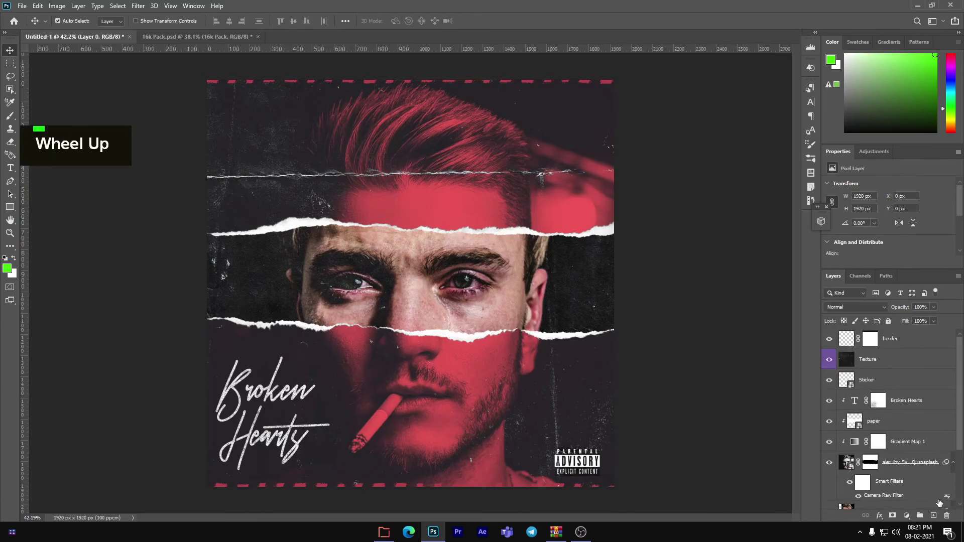
pyautogui.keyDown('shift'); pyautogui.click(919, 393); pyautogui.keyUp('shift')
pyautogui.hotkey('ctrl', 'g')
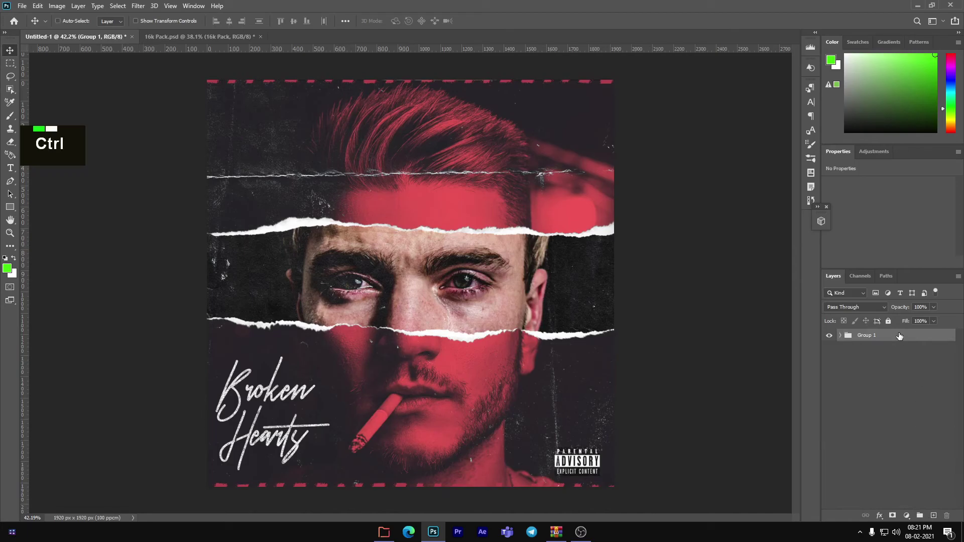
# Duplicate the group, hide the original group and merge the copy into a single pixel layer
pyautogui.hotkey('ctrl', 'j')
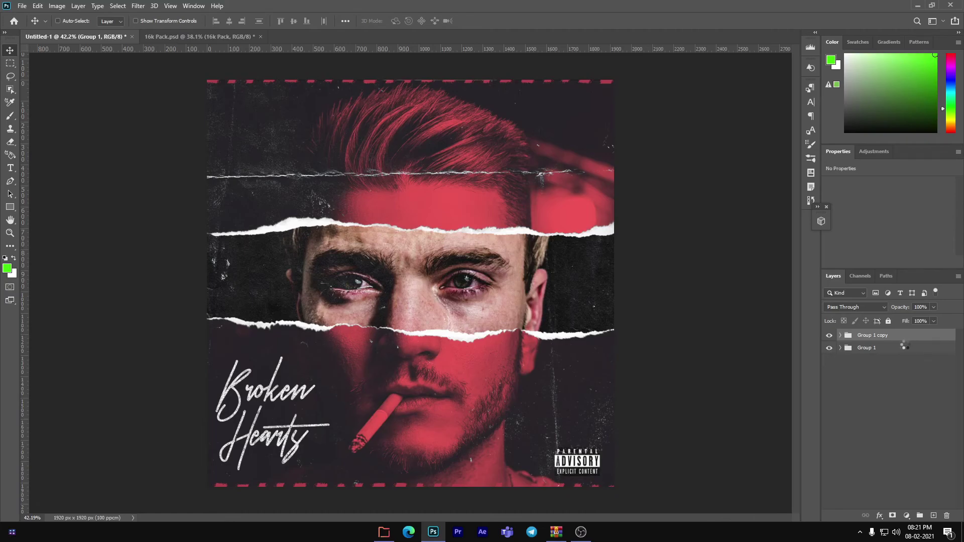
pyautogui.press('ctrl')
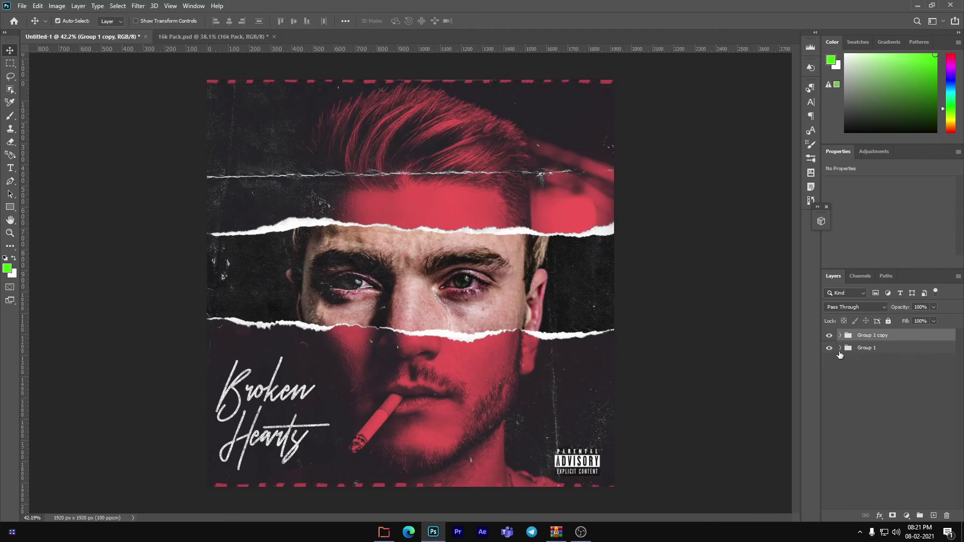
pyautogui.rightClick(904, 337)
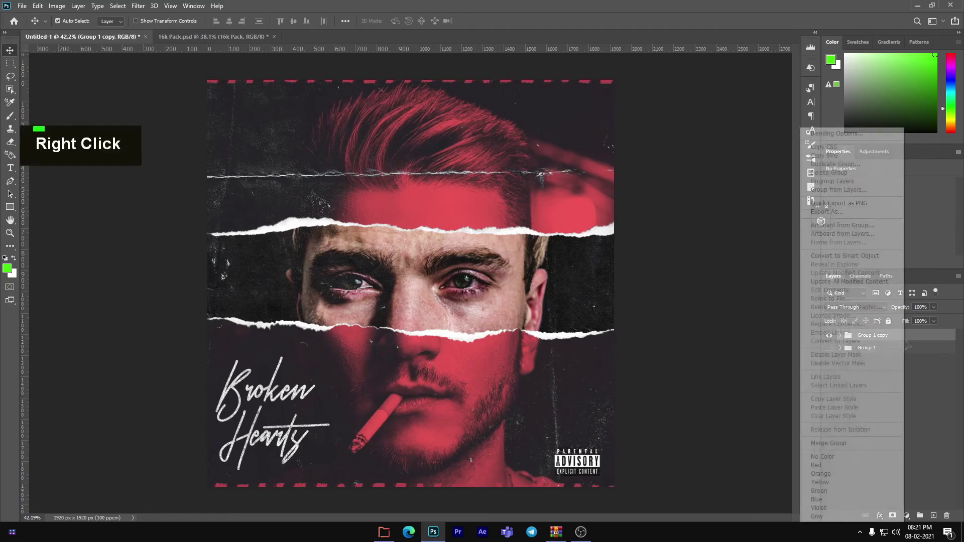
pyautogui.click(842, 444)
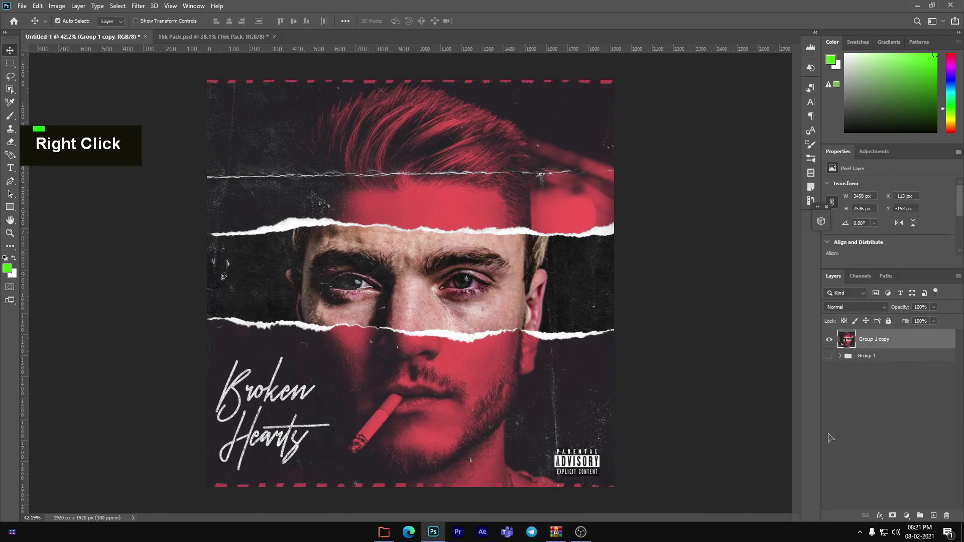
# Apply Add Noise to the merged poster layer with amount 5.82%, Gaussian distribution and Monochromatic enabled
pyautogui.click(140, 7)
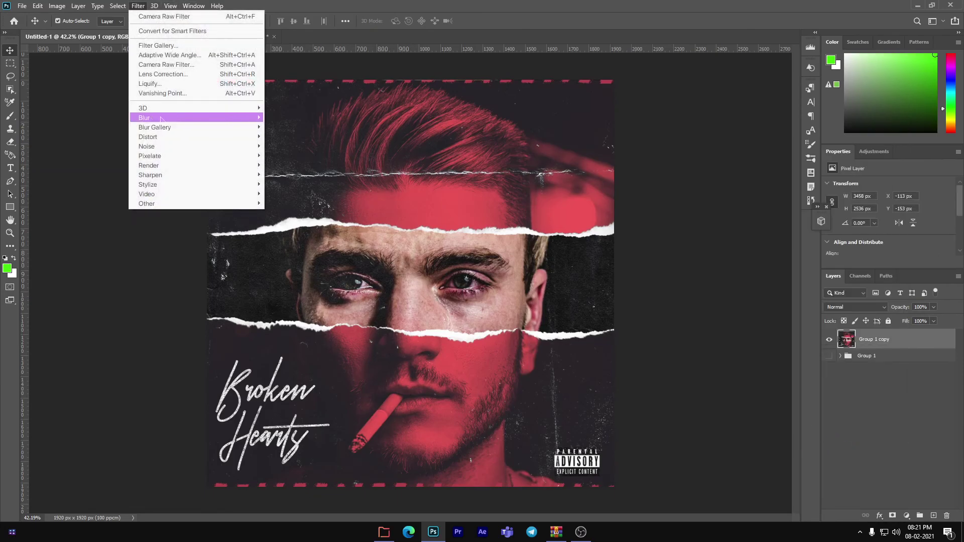
pyautogui.moveTo(170, 147)
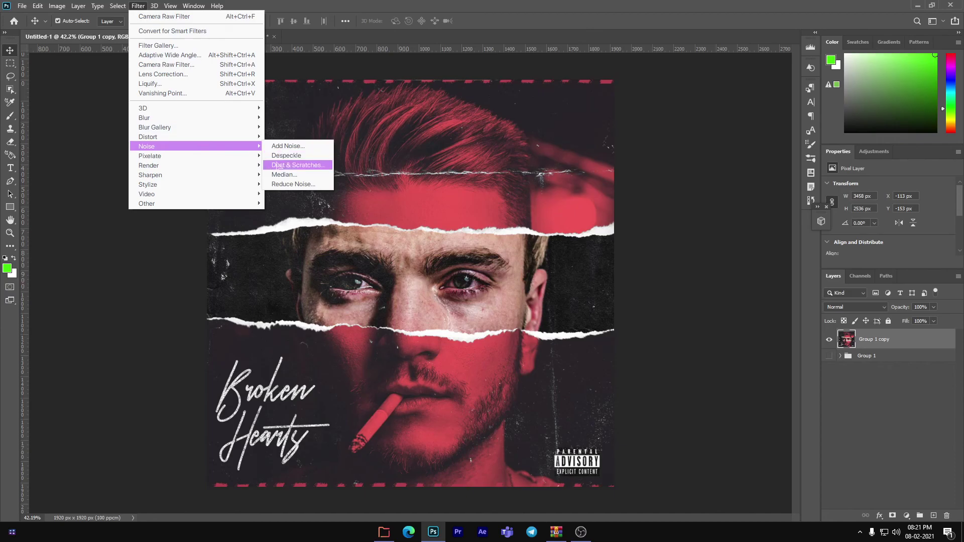
pyautogui.click(283, 146)
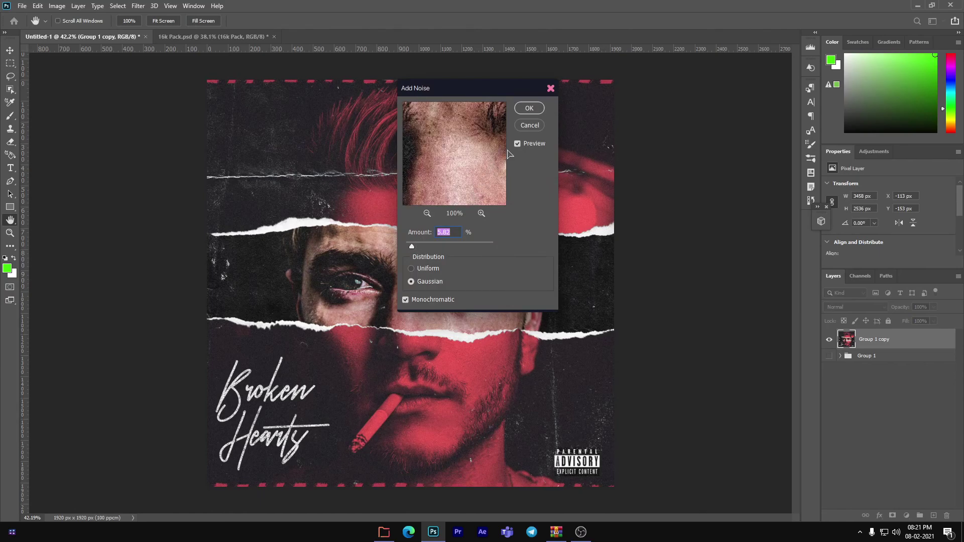
pyautogui.click(540, 108)
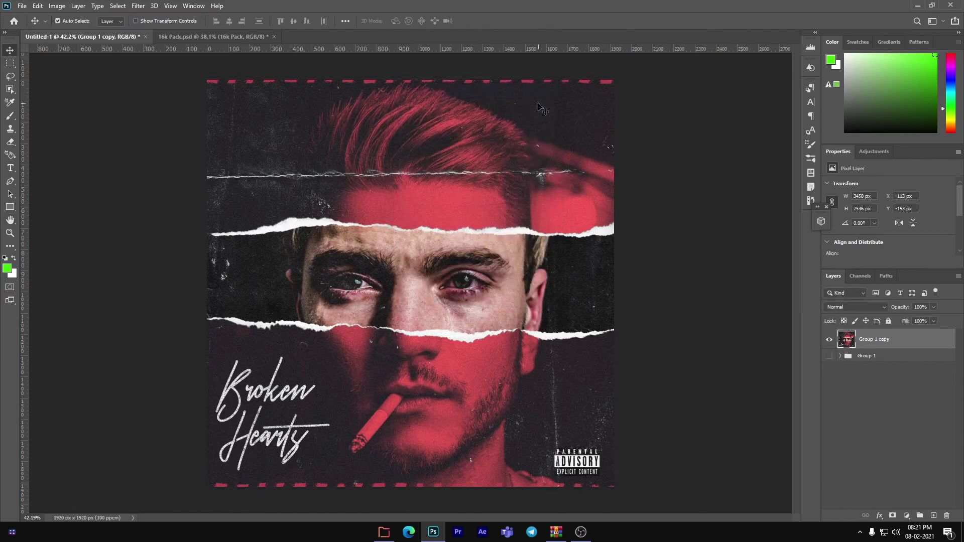